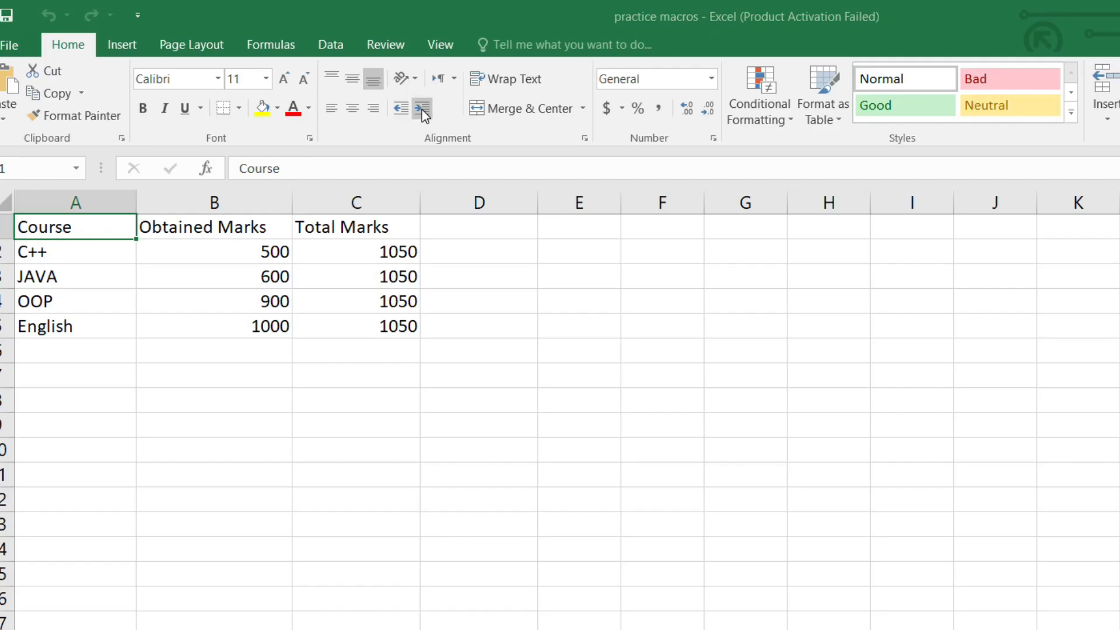
# Turn on relative references for macro recording
pyautogui.click(704, 43)
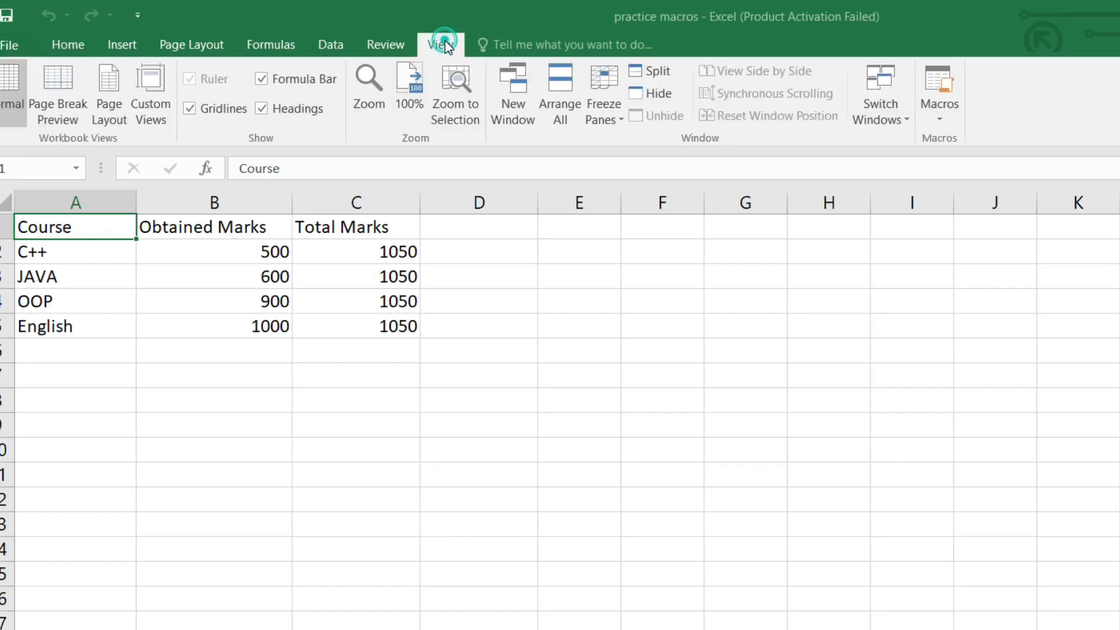
pyautogui.click(951, 120)
pyautogui.click(971, 188)
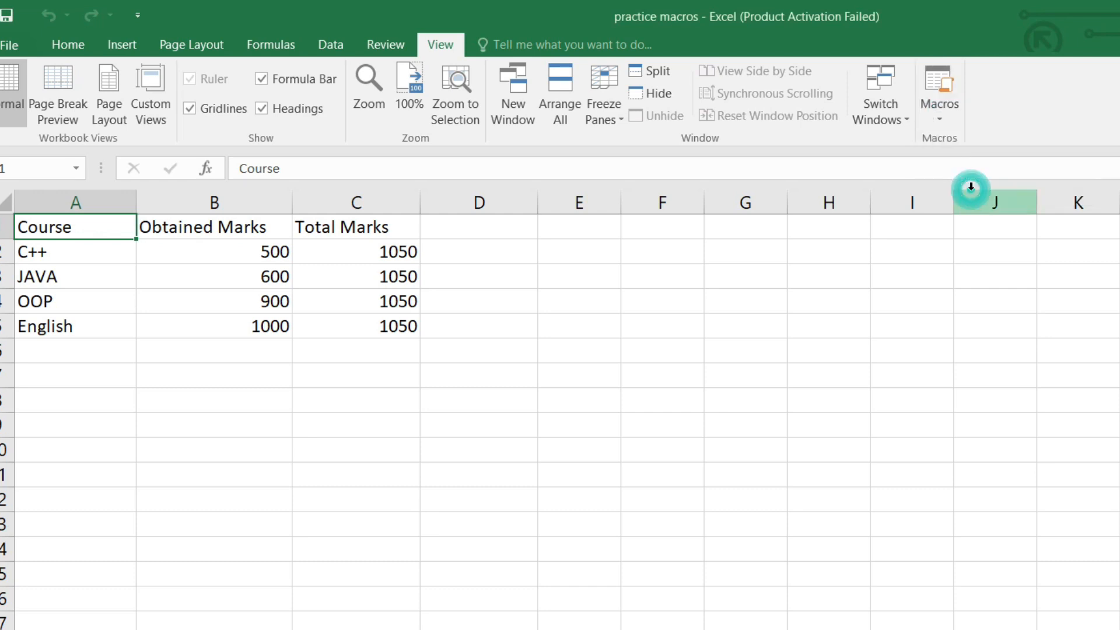
# Start recording a new macro named Test2 with Ctrl+Shift+Q assigned as its shortcut
pyautogui.click(939, 114)
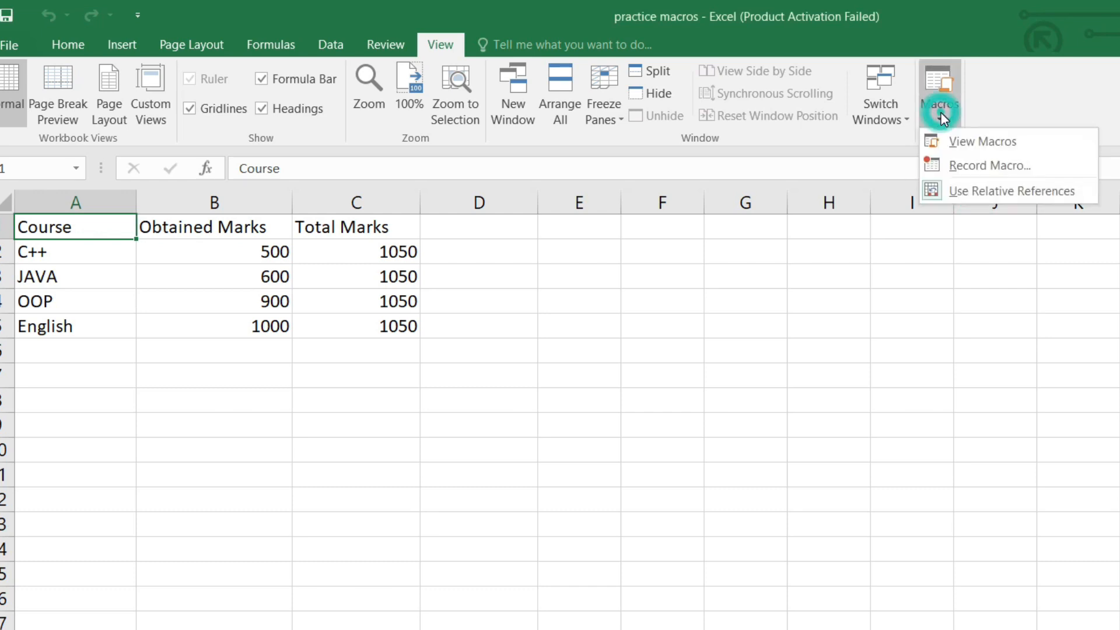
pyautogui.click(968, 168)
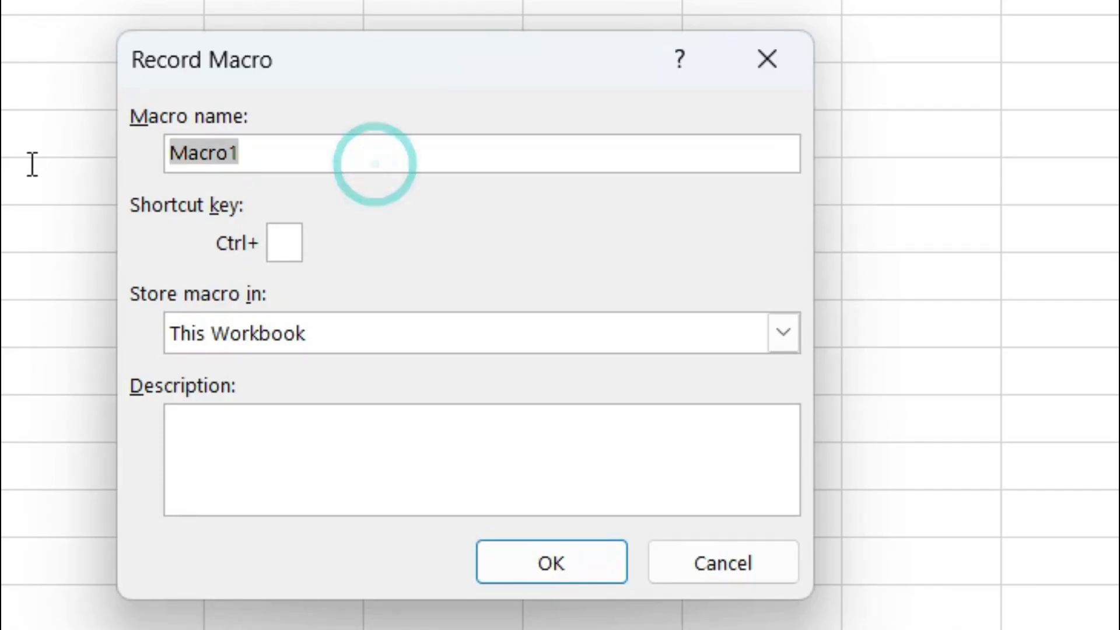
pyautogui.click(375, 164)
pyautogui.press('BackSpace')
pyautogui.press('BackSpace')
pyautogui.press('BackSpace')
pyautogui.press('BackSpace')
pyautogui.press('BackSpace')
pyautogui.write('Test2')
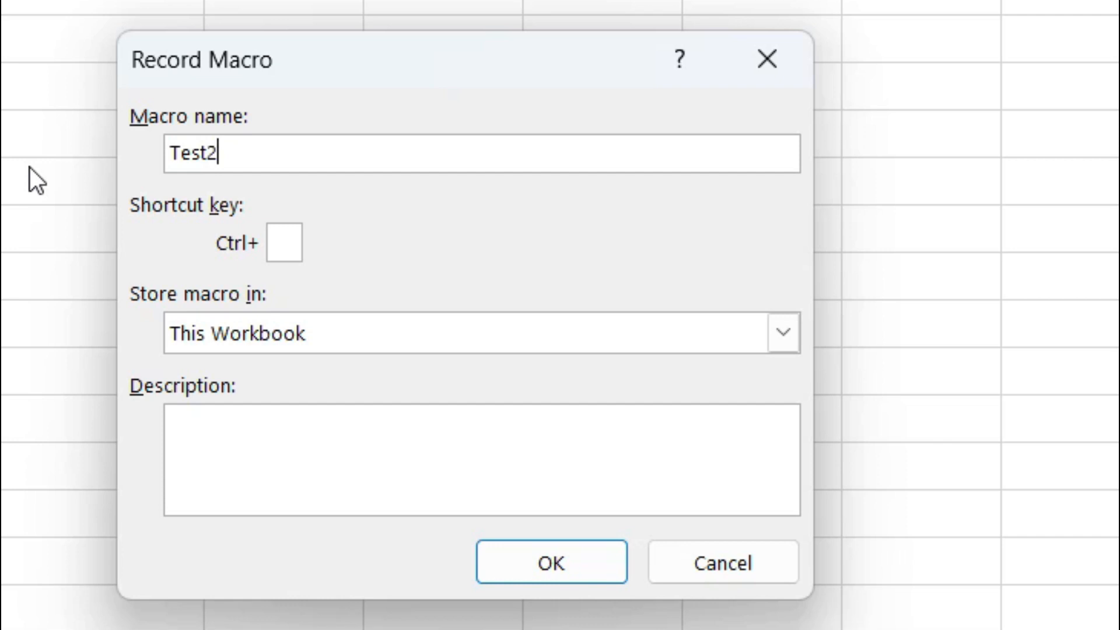
pyautogui.click(285, 244)
pyautogui.write('Q')
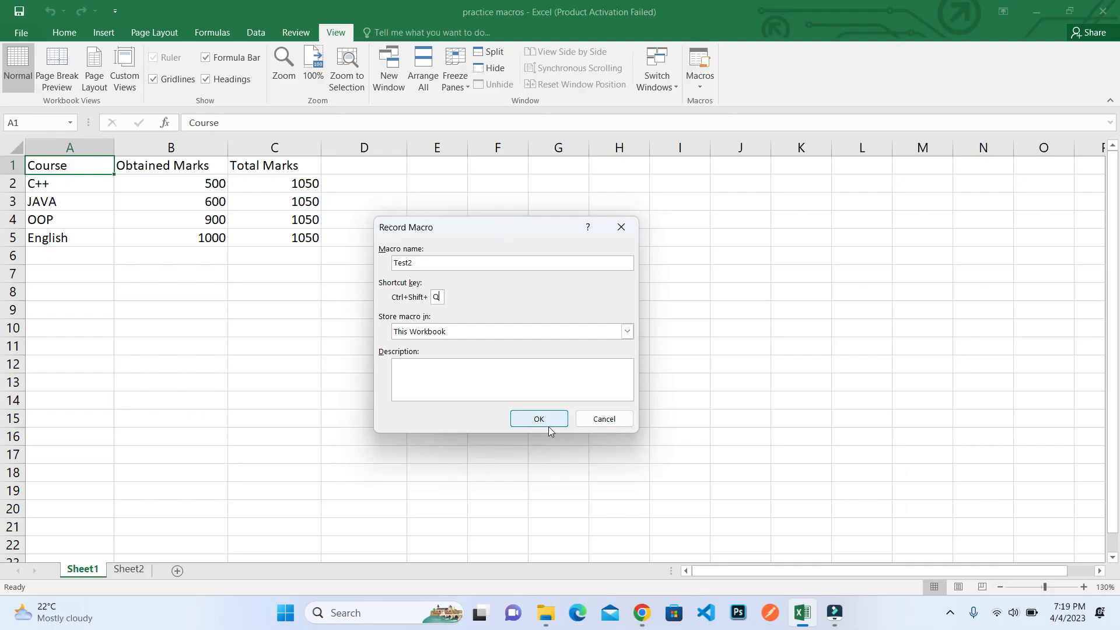
pyautogui.click(551, 561)
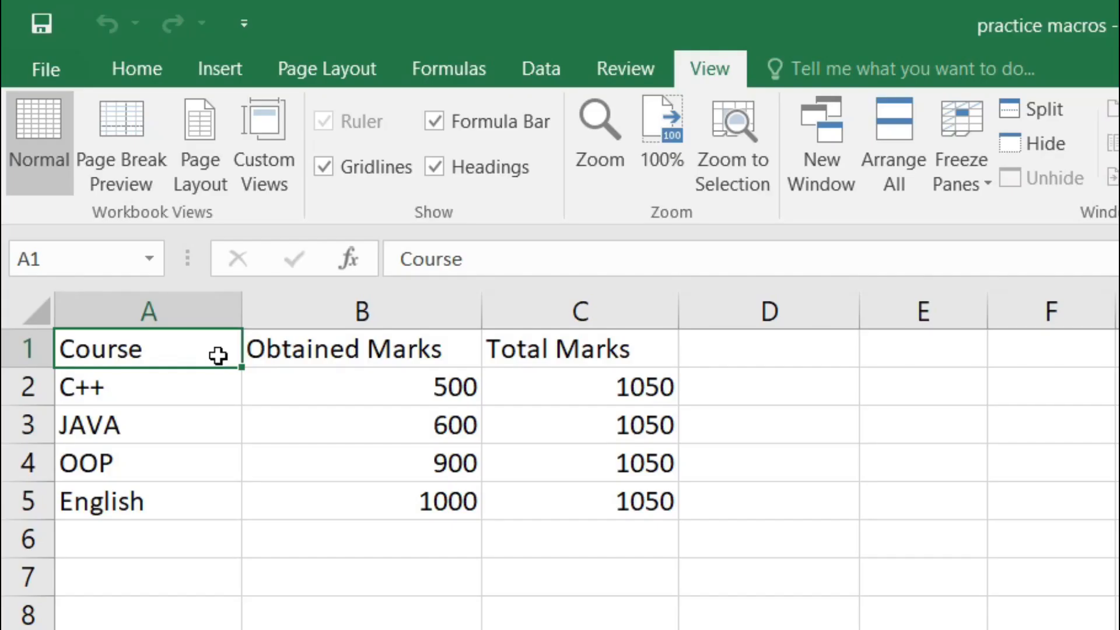
# Add a new column header reading "Pecentage" in cell D1, next to Total Marks
pyautogui.click(745, 349)
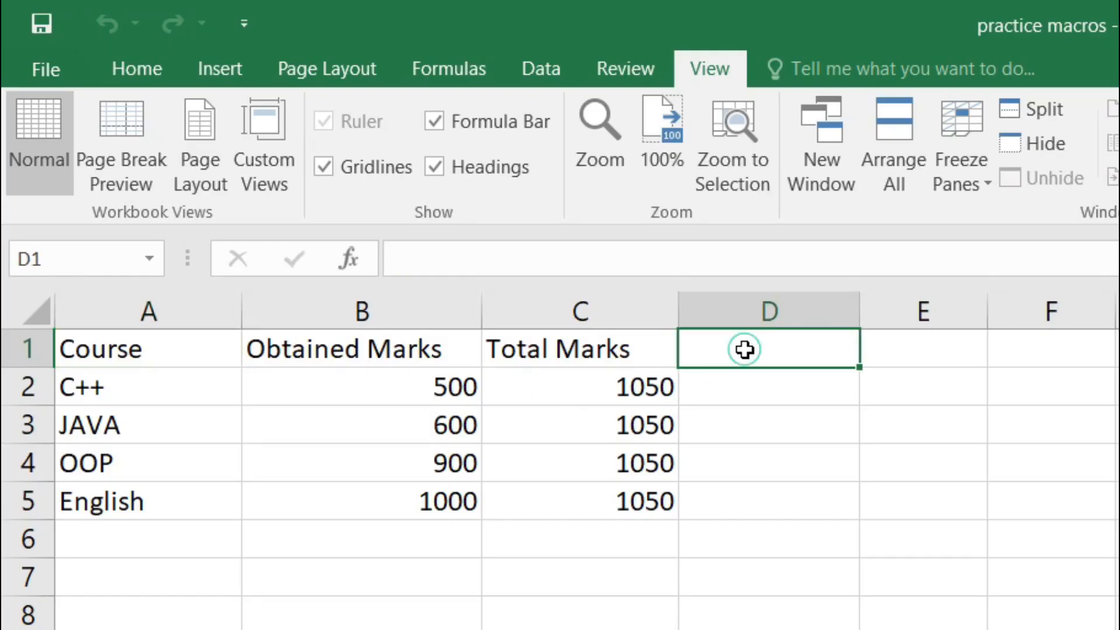
pyautogui.write('Pe')
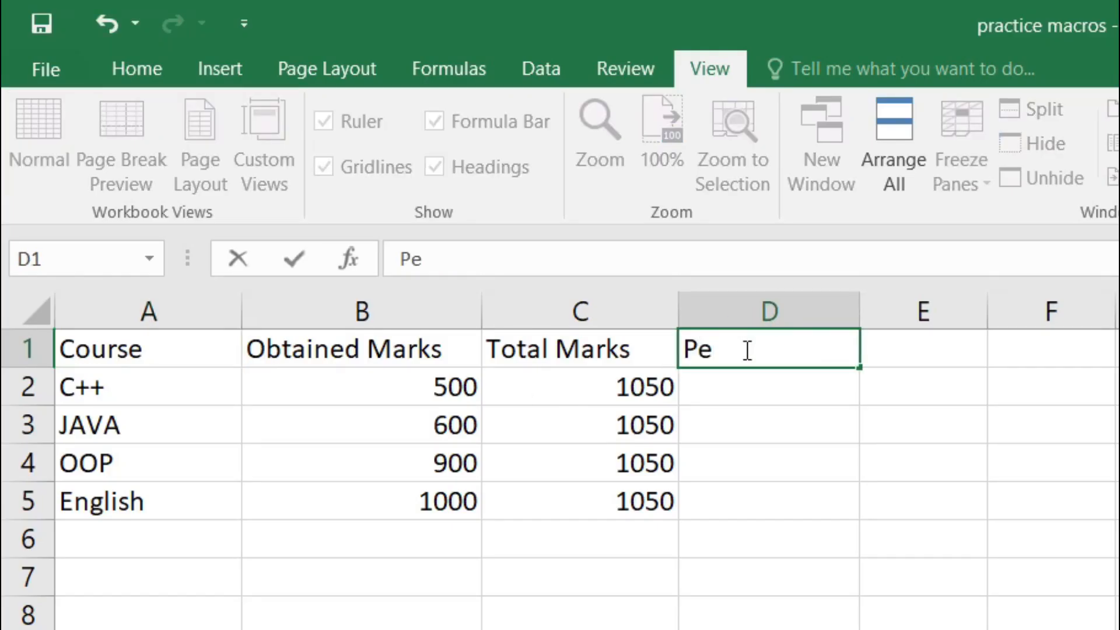
pyautogui.write('centage')
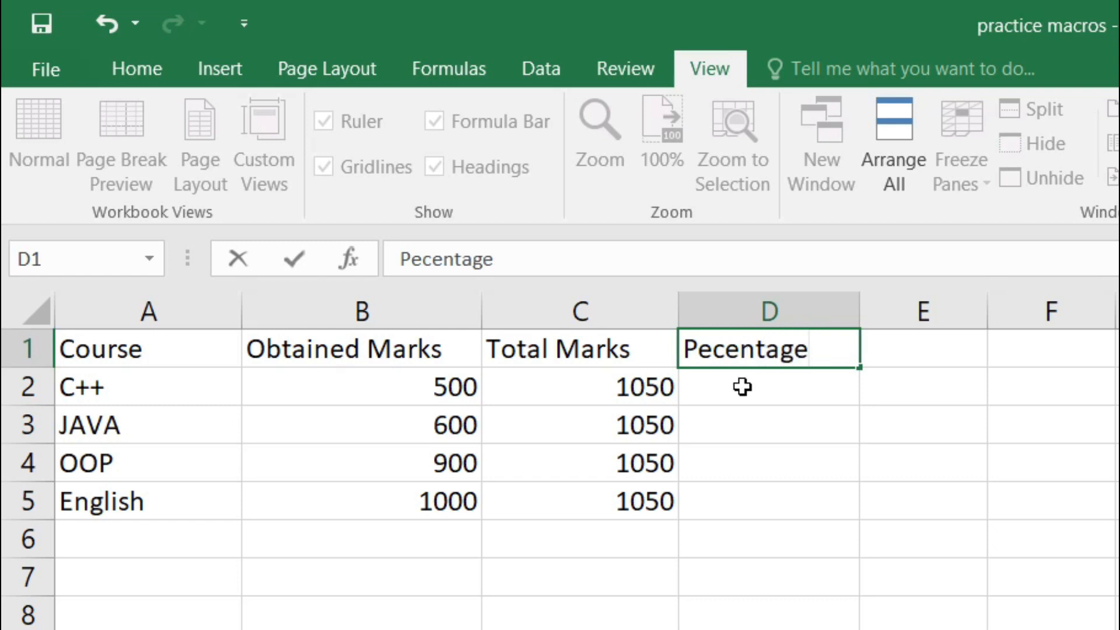
pyautogui.click(387, 348)
# Fill the header cells A1:D1 with yellow
pyautogui.moveTo(195, 350); pyautogui.dragTo(727, 312)
pyautogui.click(139, 73)
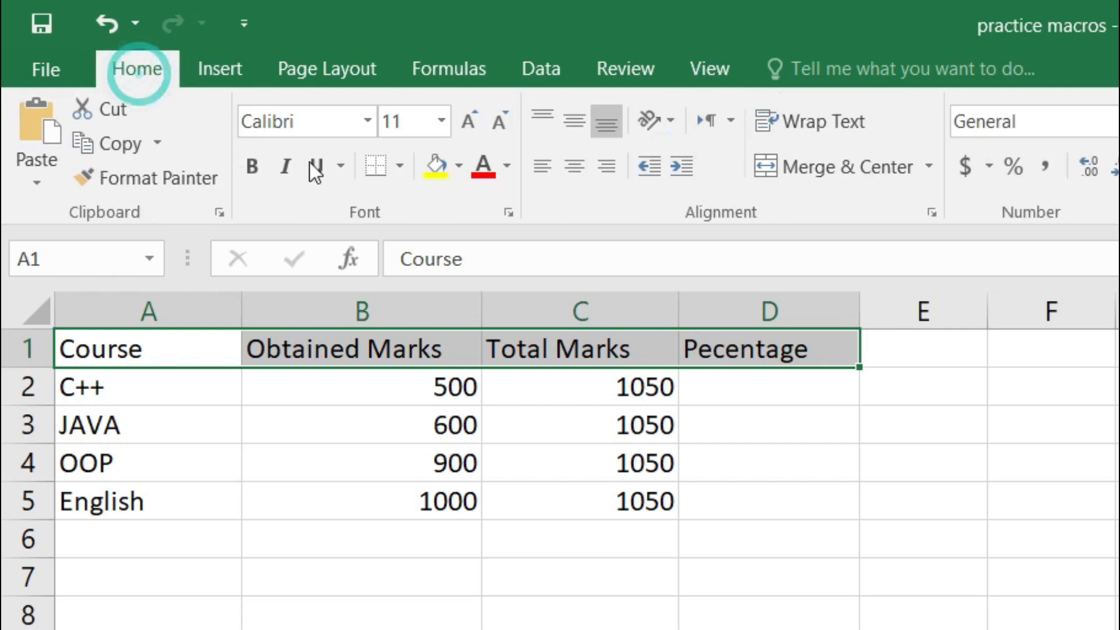
pyautogui.click(435, 166)
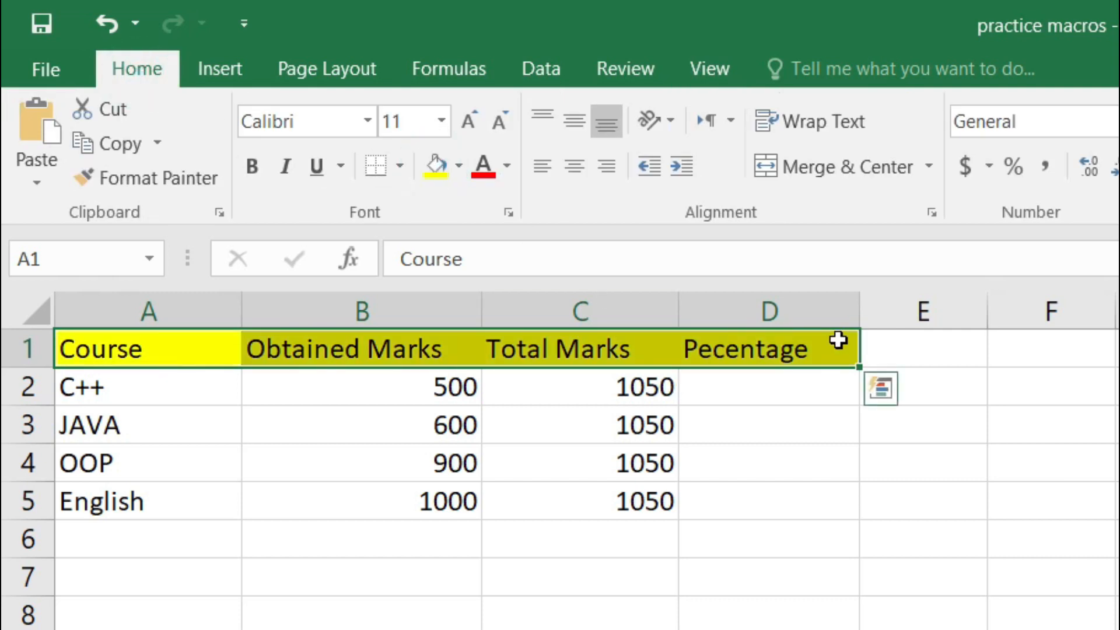
# Enter the formula =(B2/C2)*100 in cell D2 and fill it down to D5
pyautogui.click(743, 388)
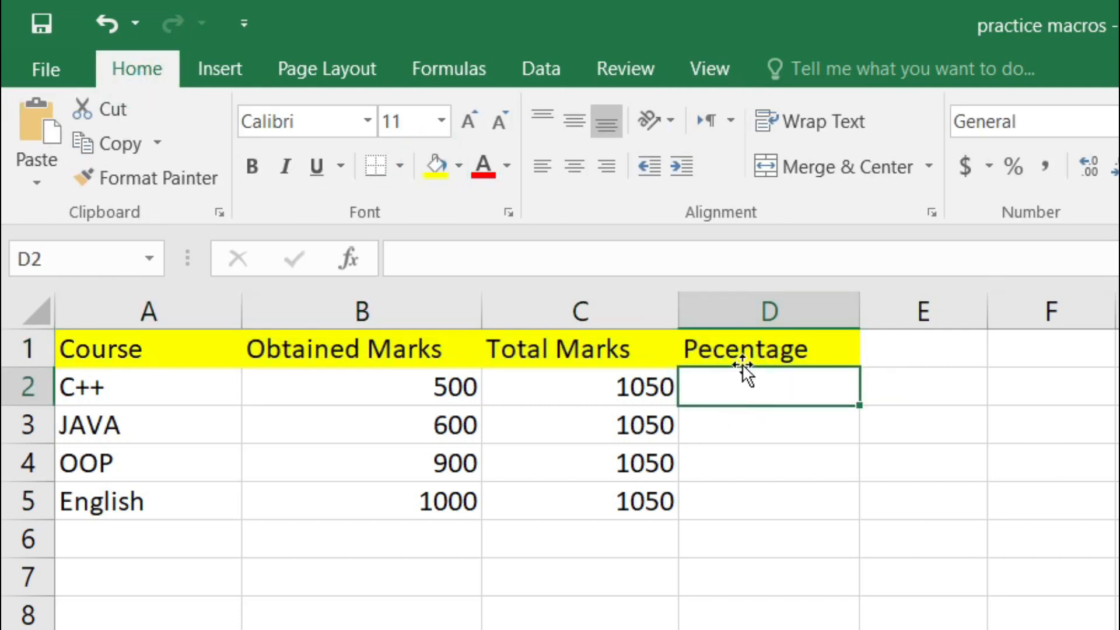
pyautogui.write('=(')
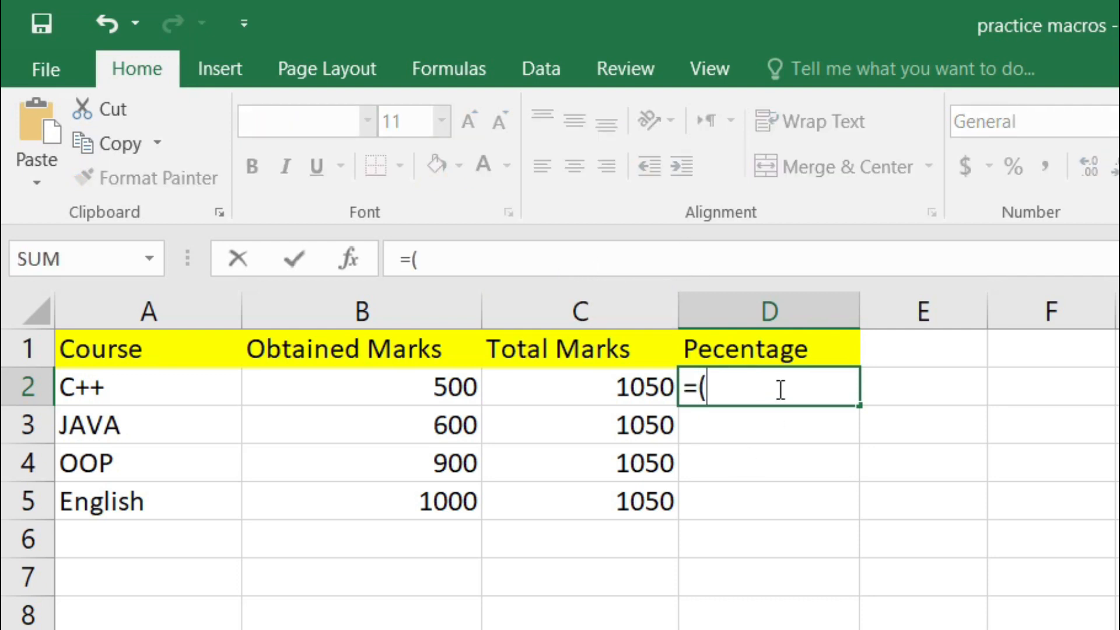
pyautogui.click(446, 366)
pyautogui.click(449, 385)
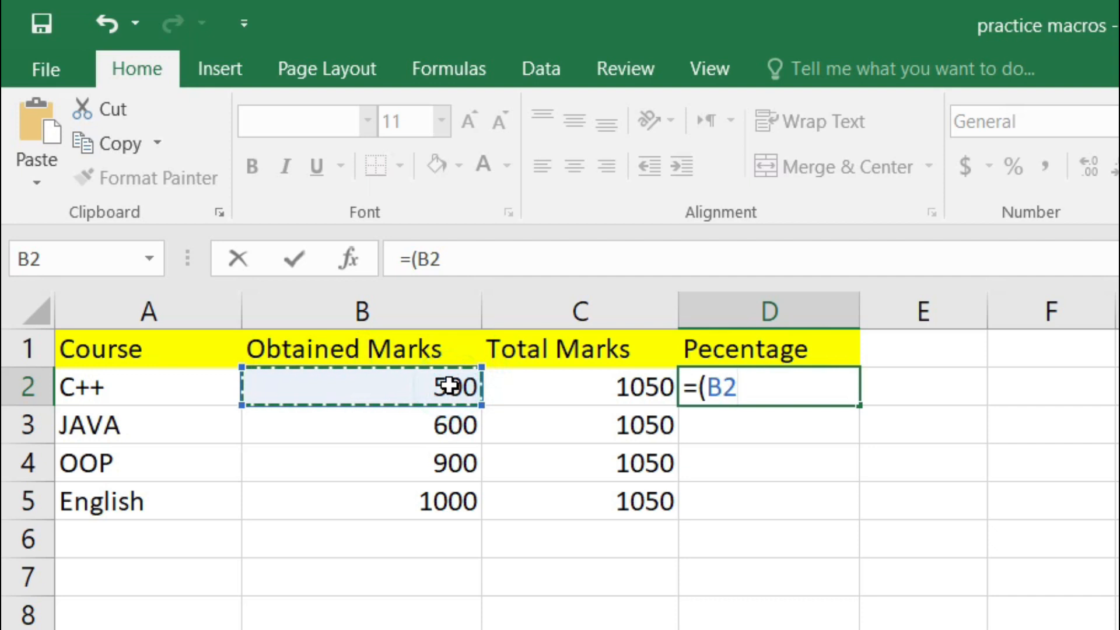
pyautogui.click(817, 382)
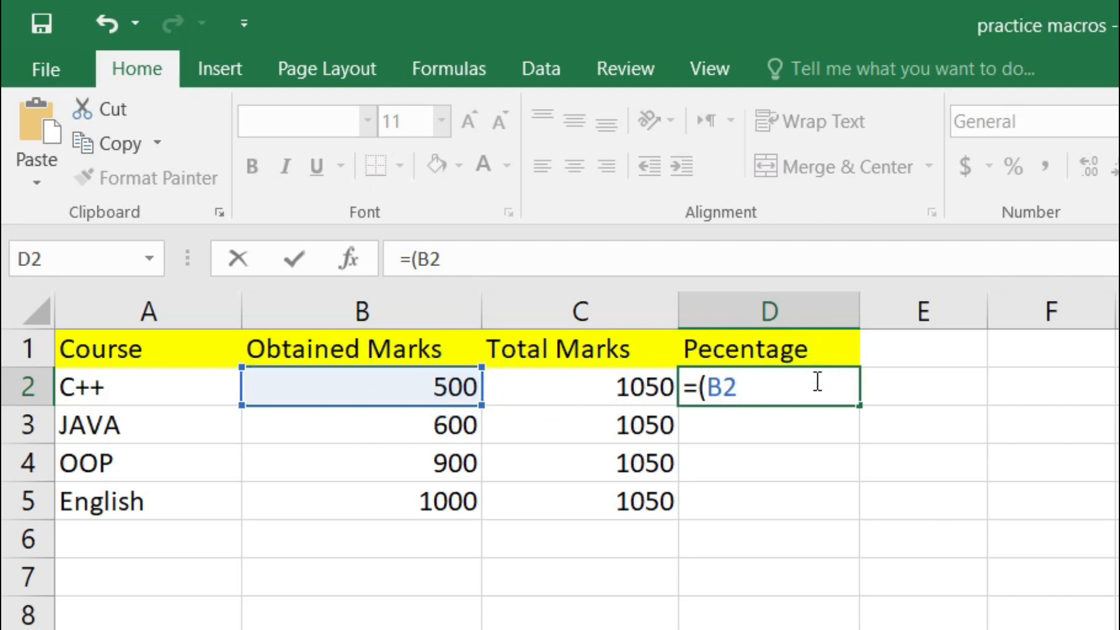
pyautogui.write('/')
pyautogui.click(629, 385)
pyautogui.click(795, 388)
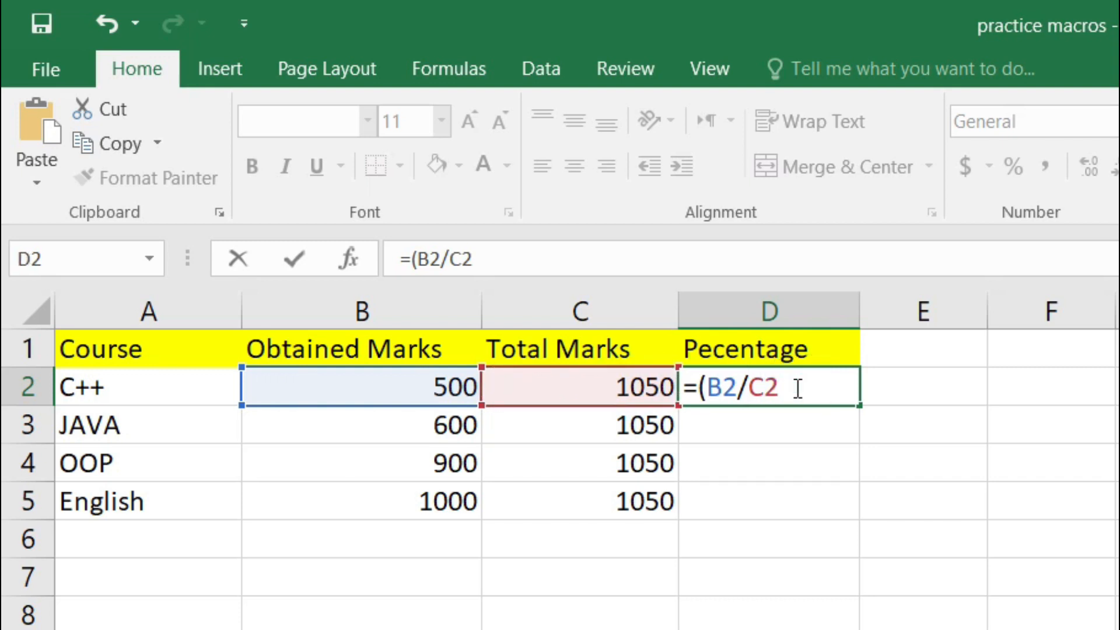
pyautogui.write(')*100')
pyautogui.press('Return')
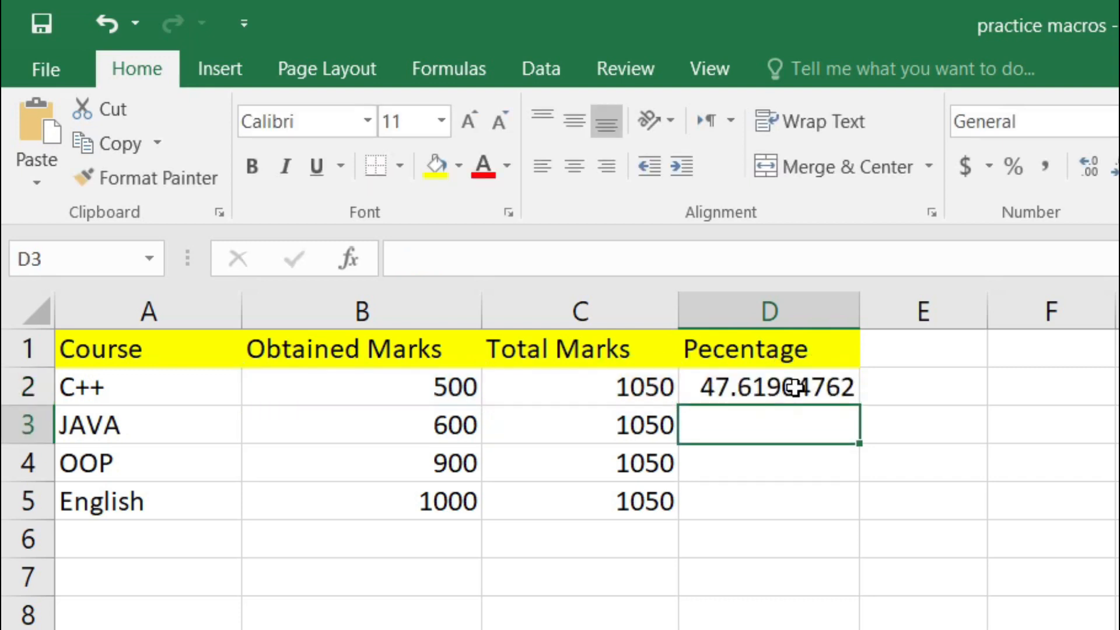
pyautogui.click(807, 388)
pyautogui.moveTo(858, 398); pyautogui.dragTo(850, 509)
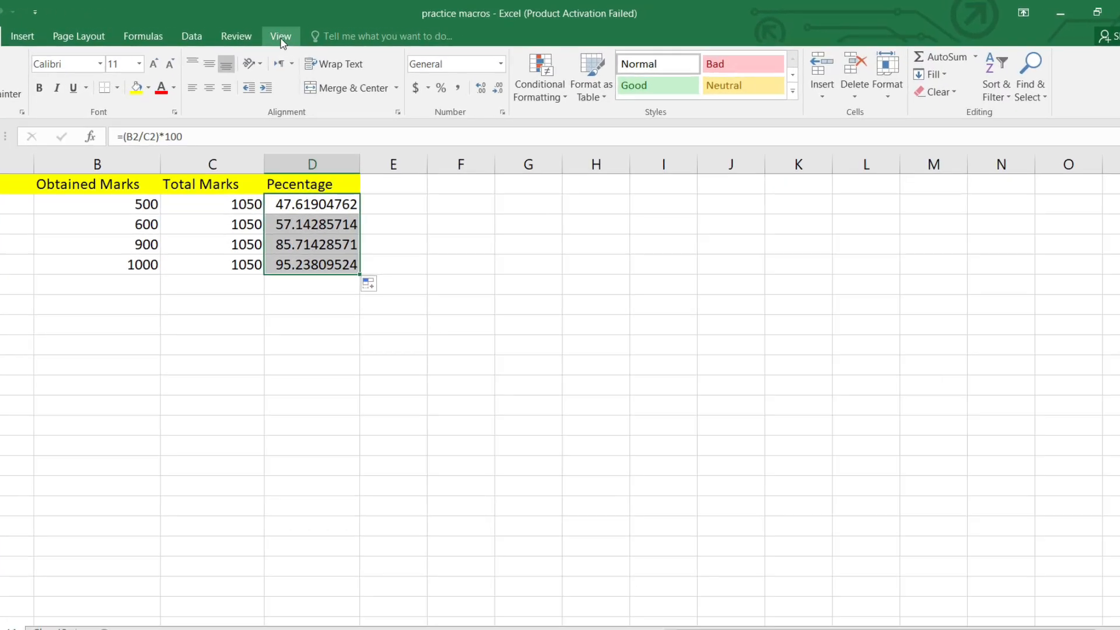
# Stop recording the macro
pyautogui.click(281, 39)
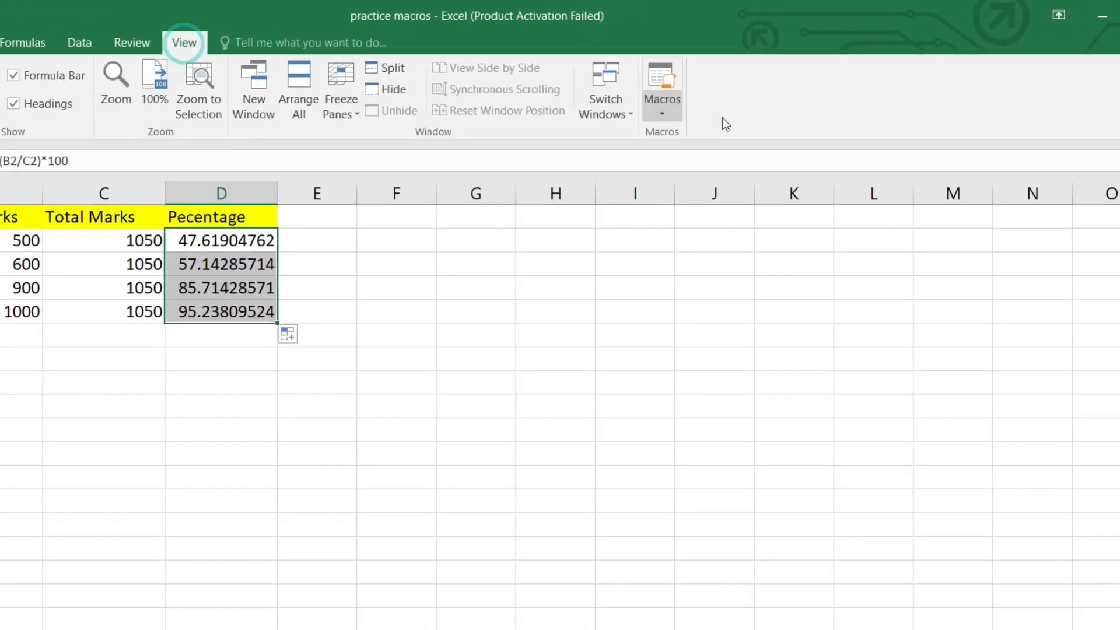
pyautogui.click(679, 90)
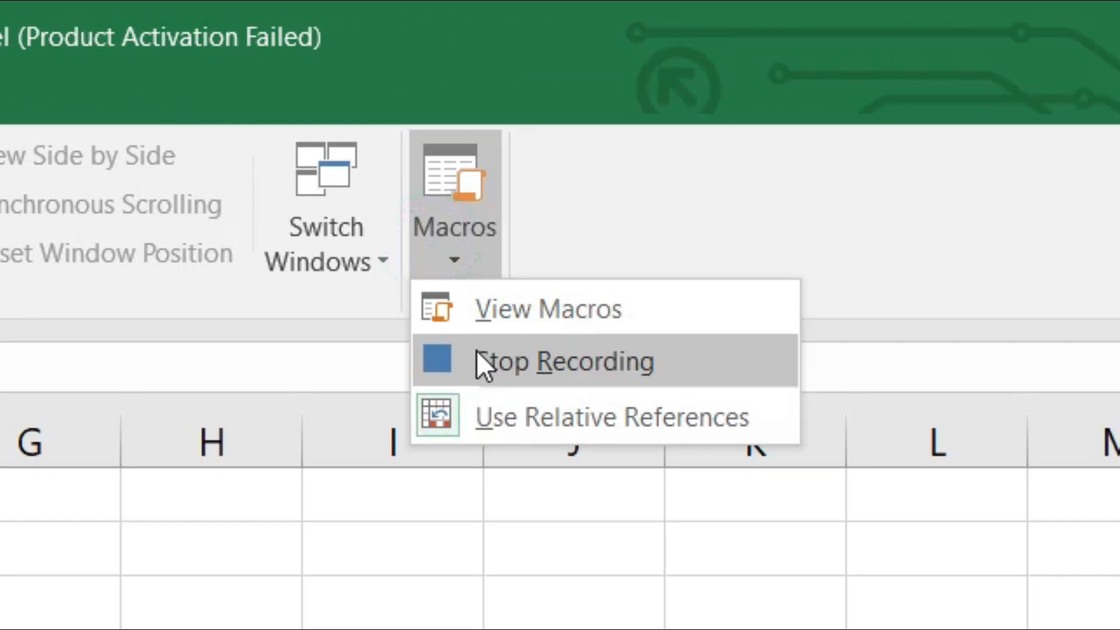
pyautogui.click(477, 353)
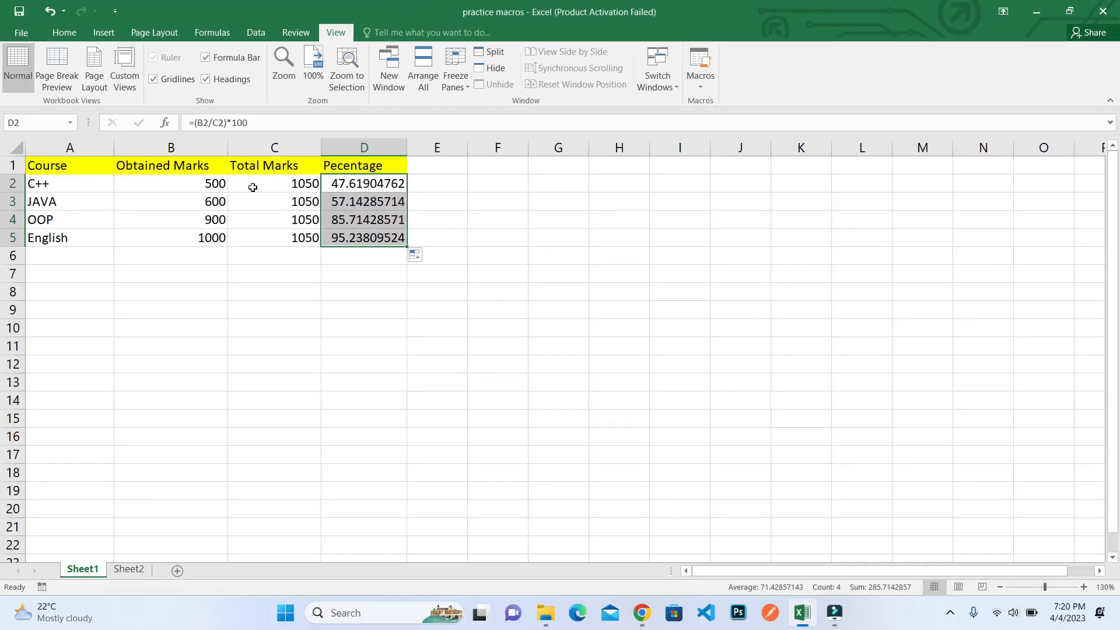
pyautogui.click(151, 214)
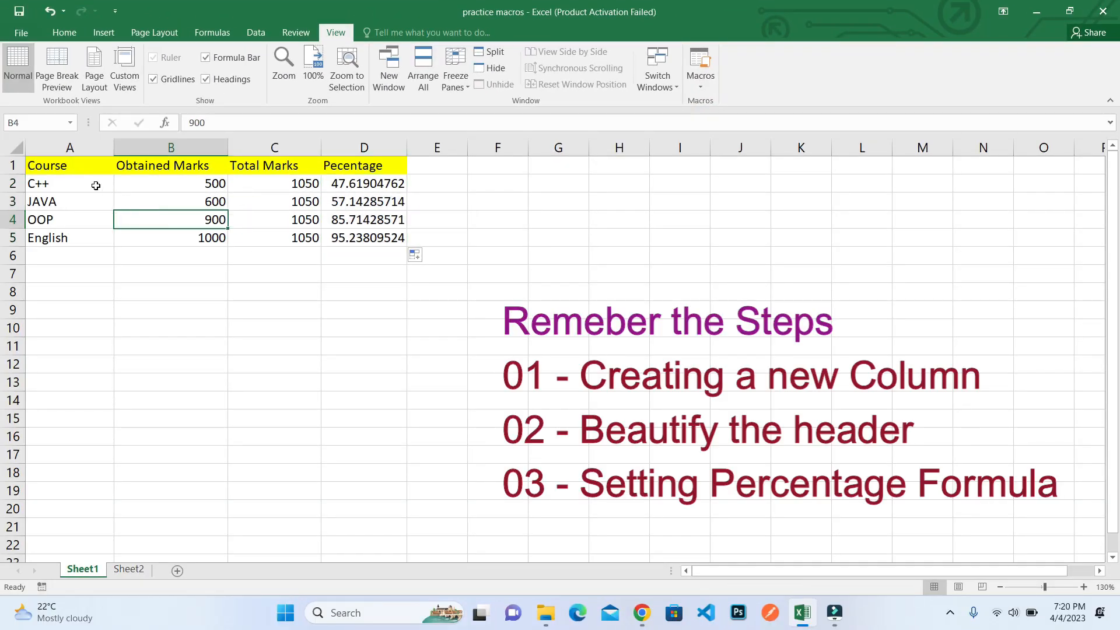
pyautogui.moveTo(64, 170); pyautogui.dragTo(206, 169)
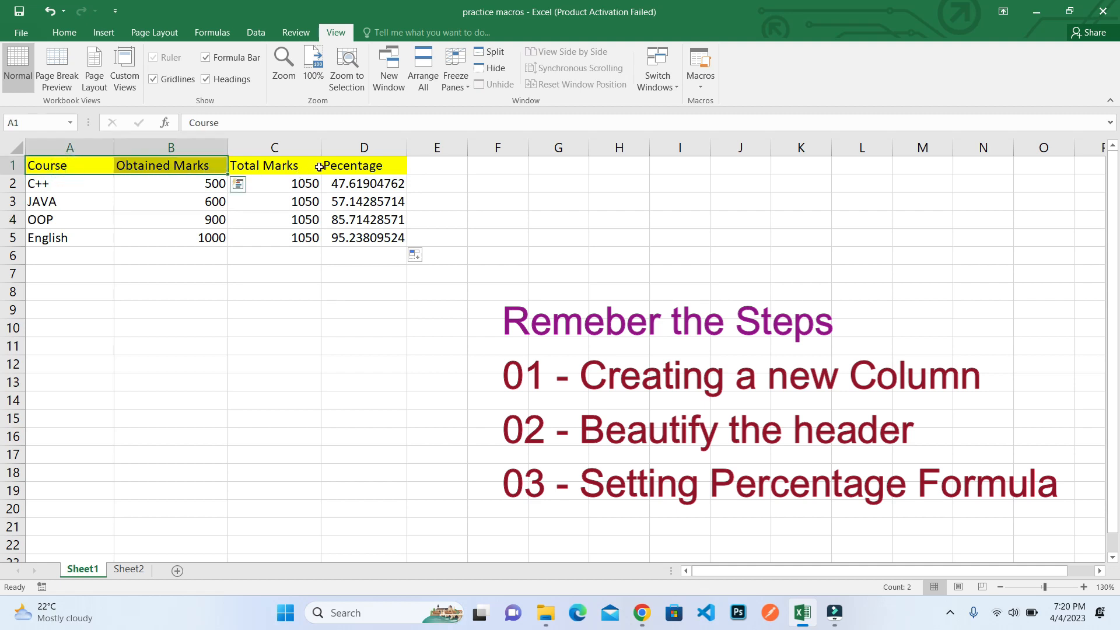
pyautogui.click(339, 166)
pyautogui.moveTo(340, 166); pyautogui.dragTo(352, 231)
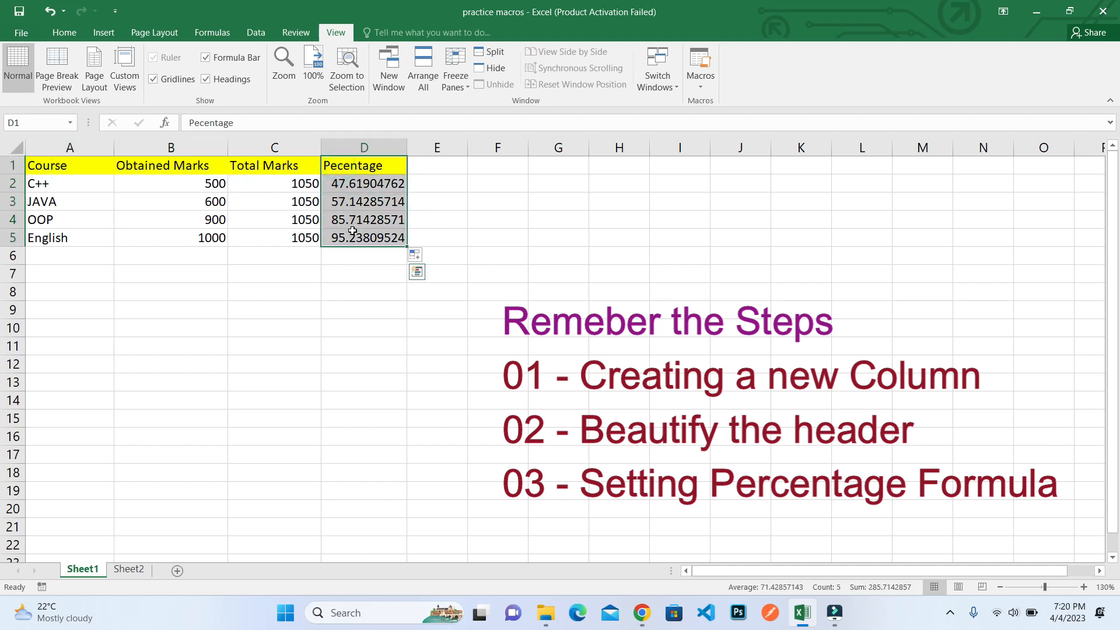
# Run the recorded Test2 macro on the Sheet2 data, starting from cell A1
pyautogui.click(142, 573)
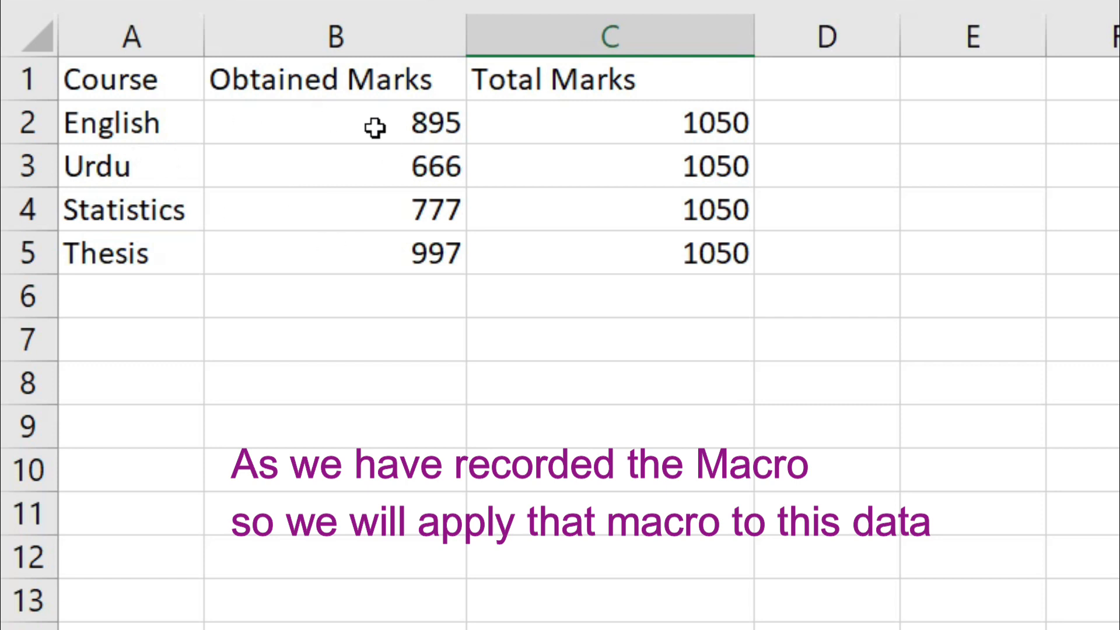
pyautogui.click(166, 87)
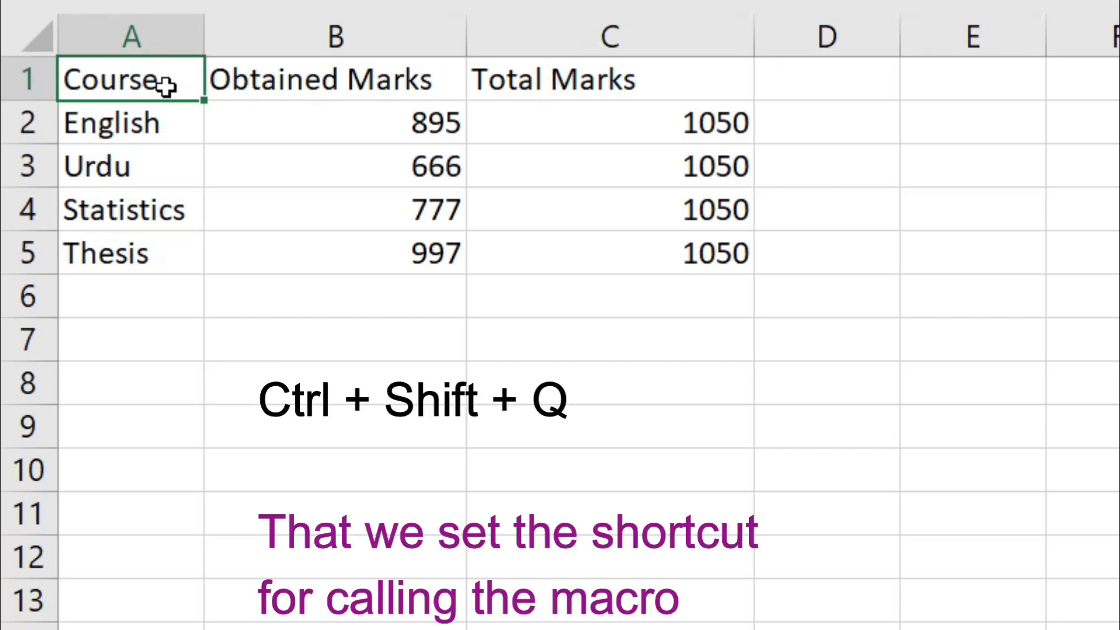
pyautogui.hotkey('ctrl', 'shift', 'q')
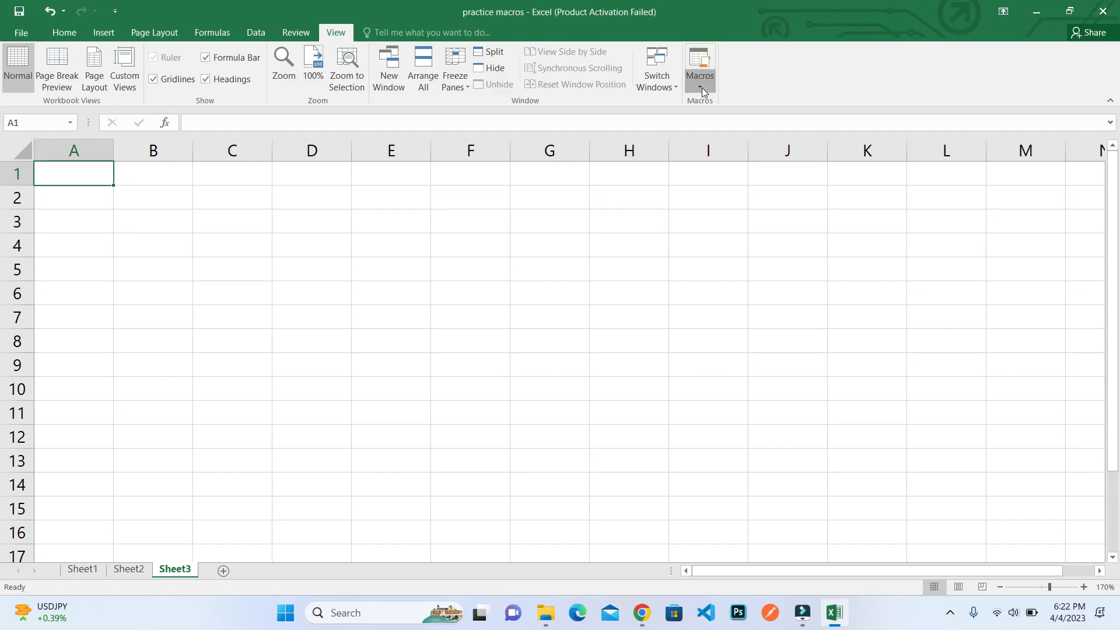
# Enable relative references before recording another macro on Sheet3
pyautogui.click(700, 82)
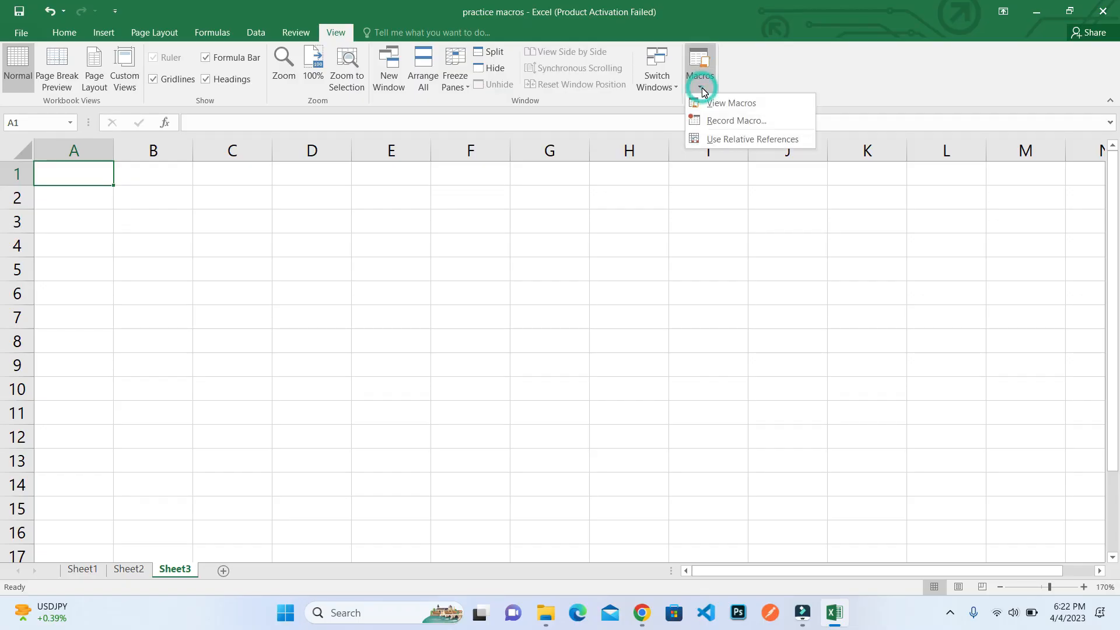
pyautogui.click(740, 141)
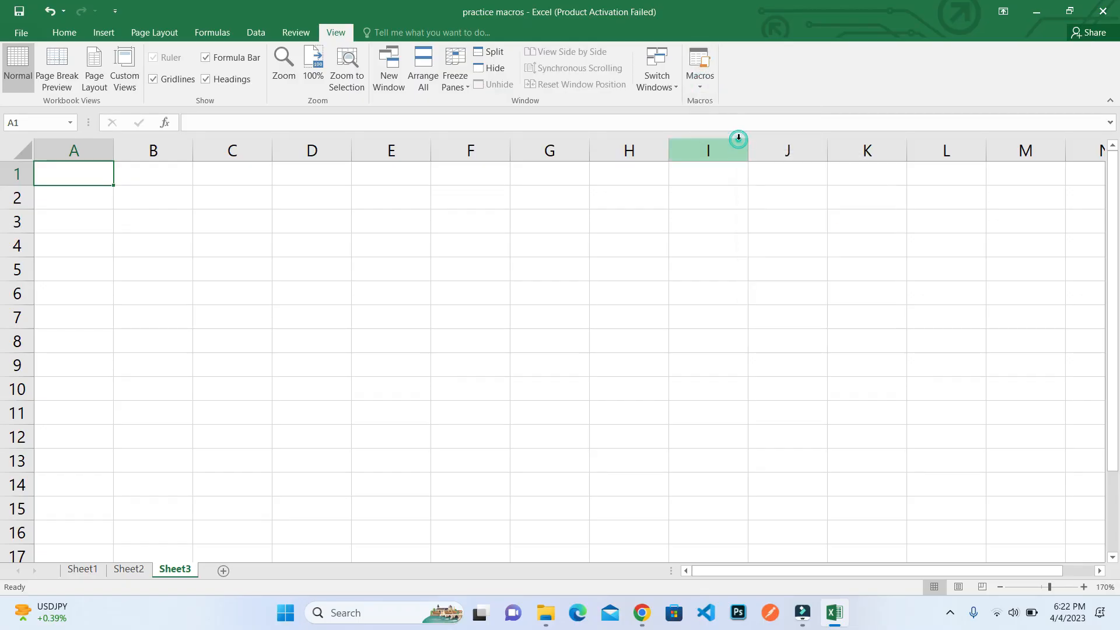
# Set up a new macro recording on Sheet3 and name the macro Test1
pyautogui.click(700, 82)
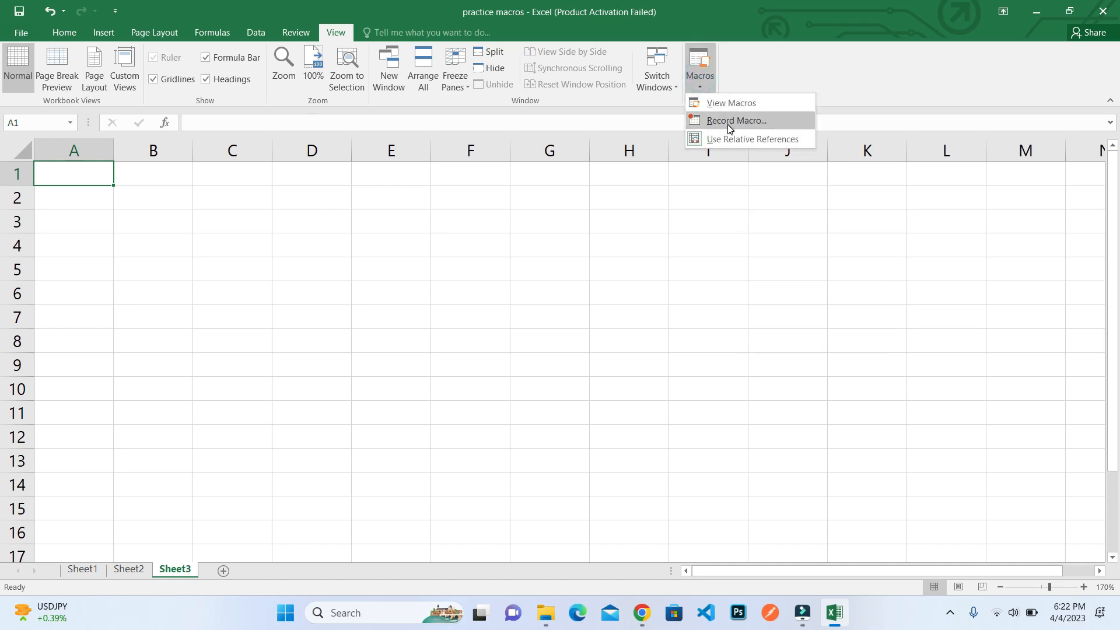
pyautogui.click(736, 121)
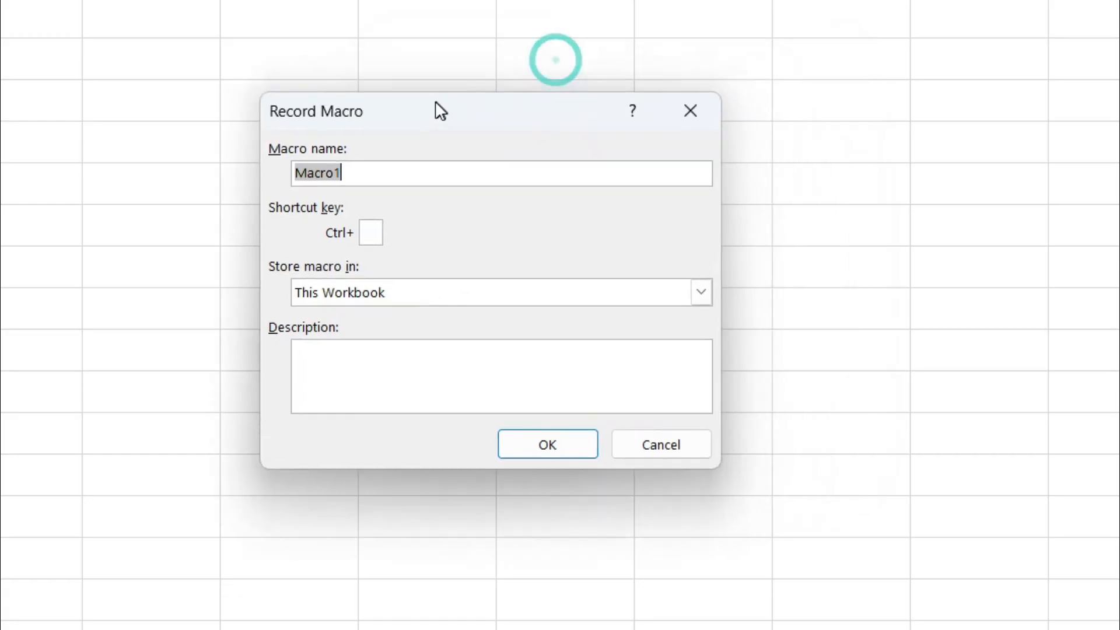
pyautogui.click(500, 235)
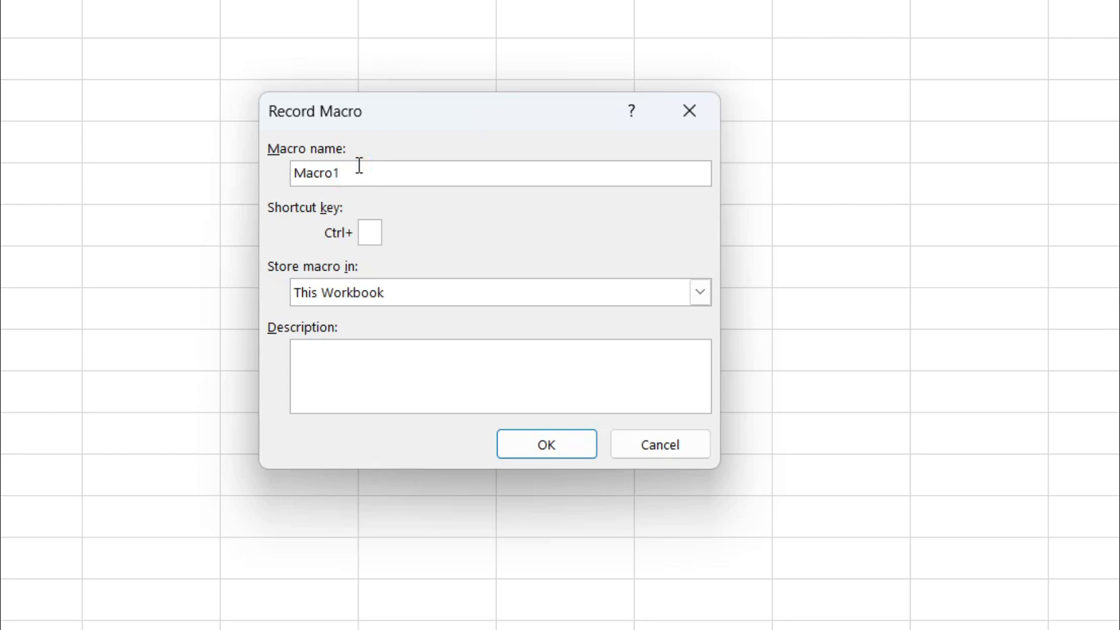
pyautogui.press('BackSpace')
pyautogui.press('BackSpace')
pyautogui.press('BackSpace')
pyautogui.press('BackSpace')
pyautogui.press('BackSpace')
pyautogui.press('capslock')
pyautogui.press('capslock')
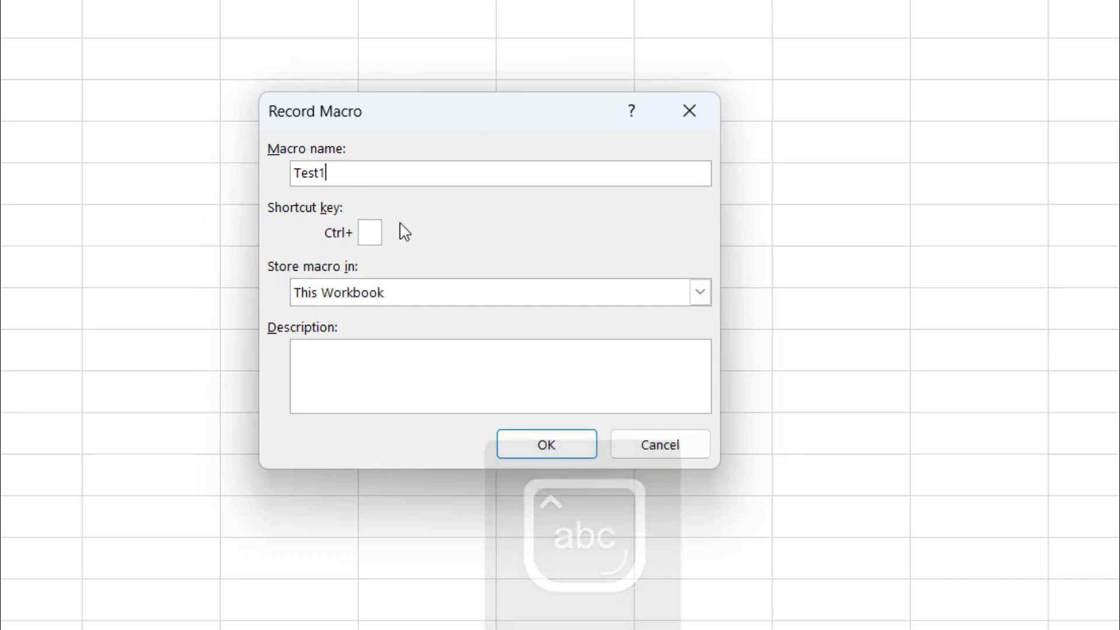
# Assign Ctrl+Shift+S as the macro's shortcut and start recording it in this workbook
pyautogui.click(370, 233)
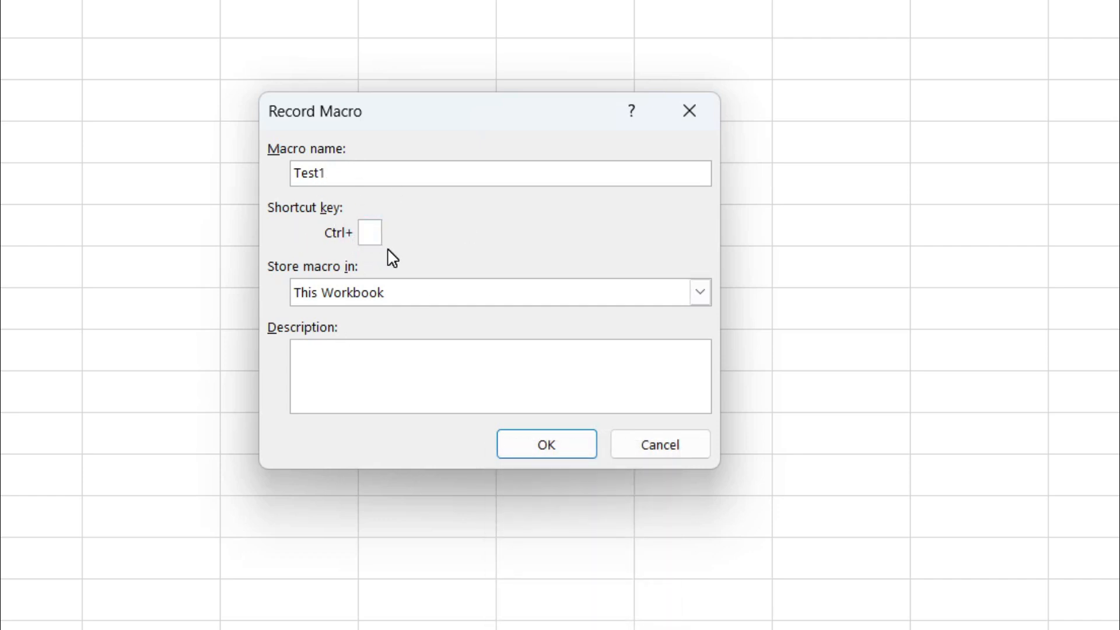
pyautogui.write('S')
pyautogui.click(370, 357)
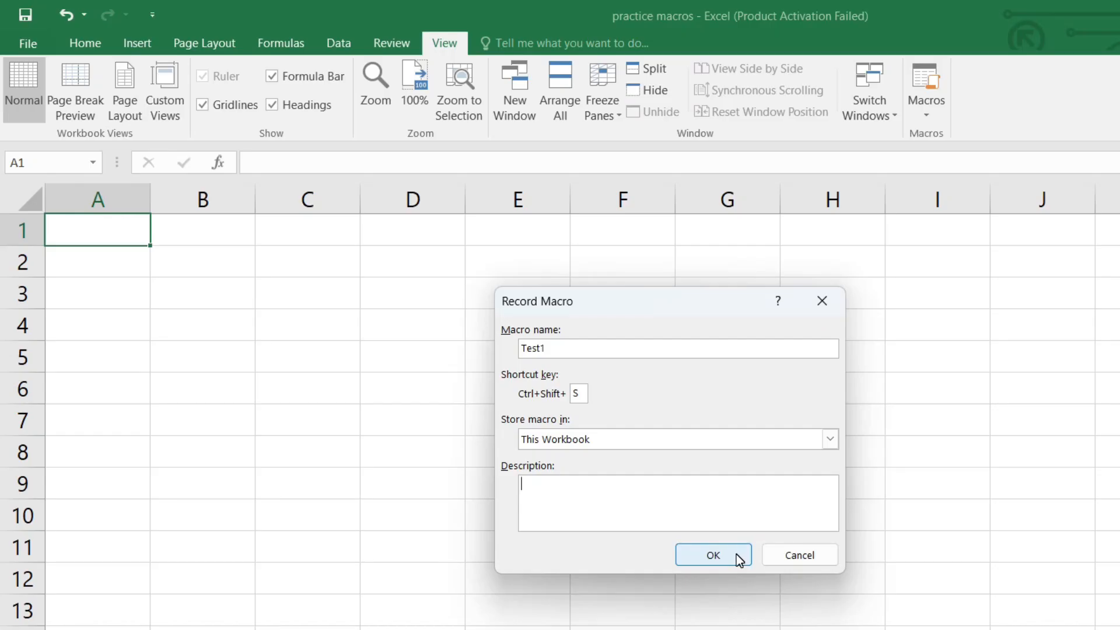
pyautogui.click(736, 554)
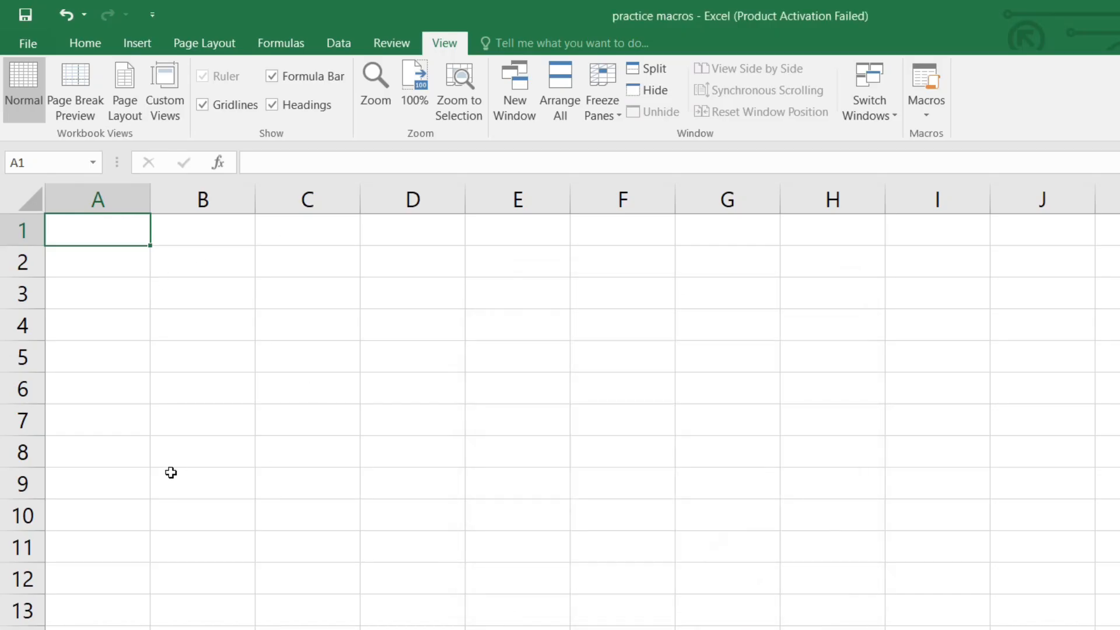
# Enter the text Testing in cell A1 while the macro is recording
pyautogui.click(937, 119)
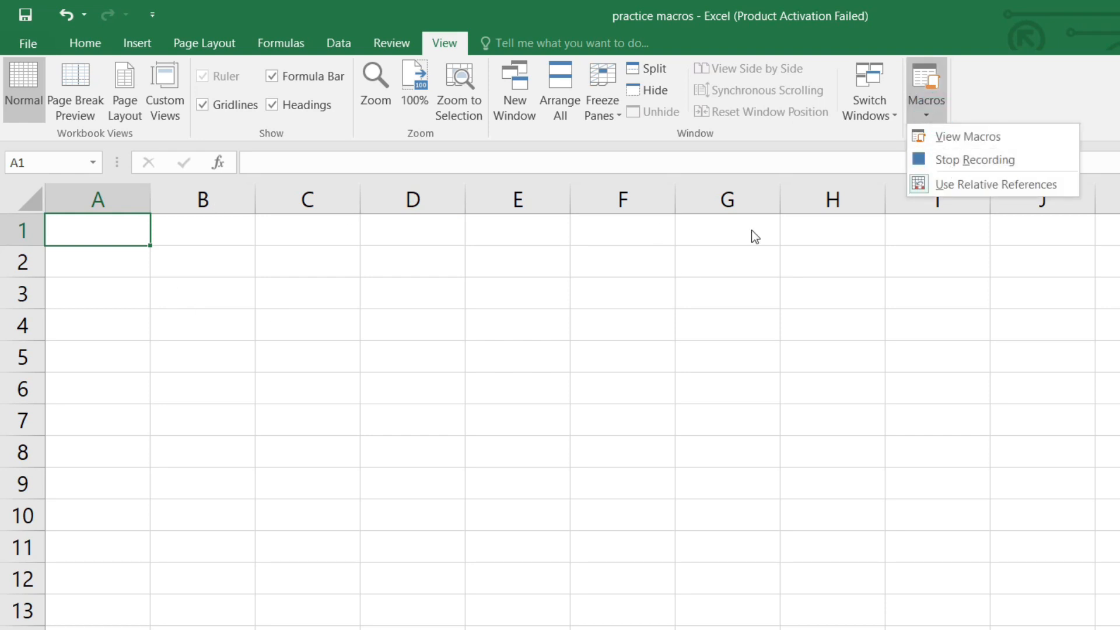
pyautogui.click(107, 231)
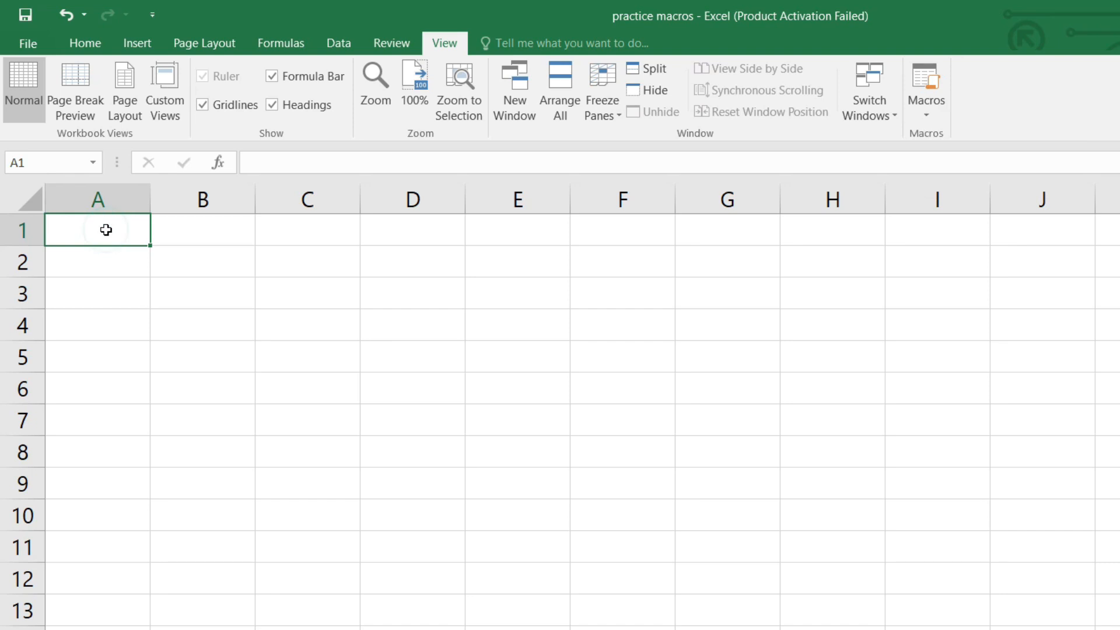
pyautogui.write('Testing')
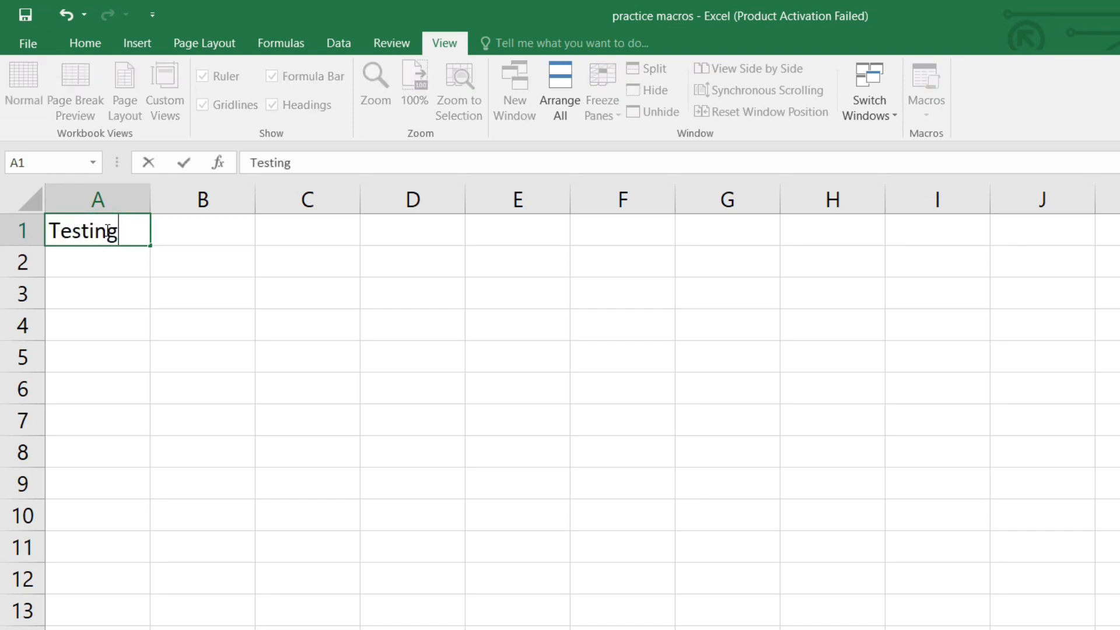
pyautogui.click(166, 236)
pyautogui.press('Tab')
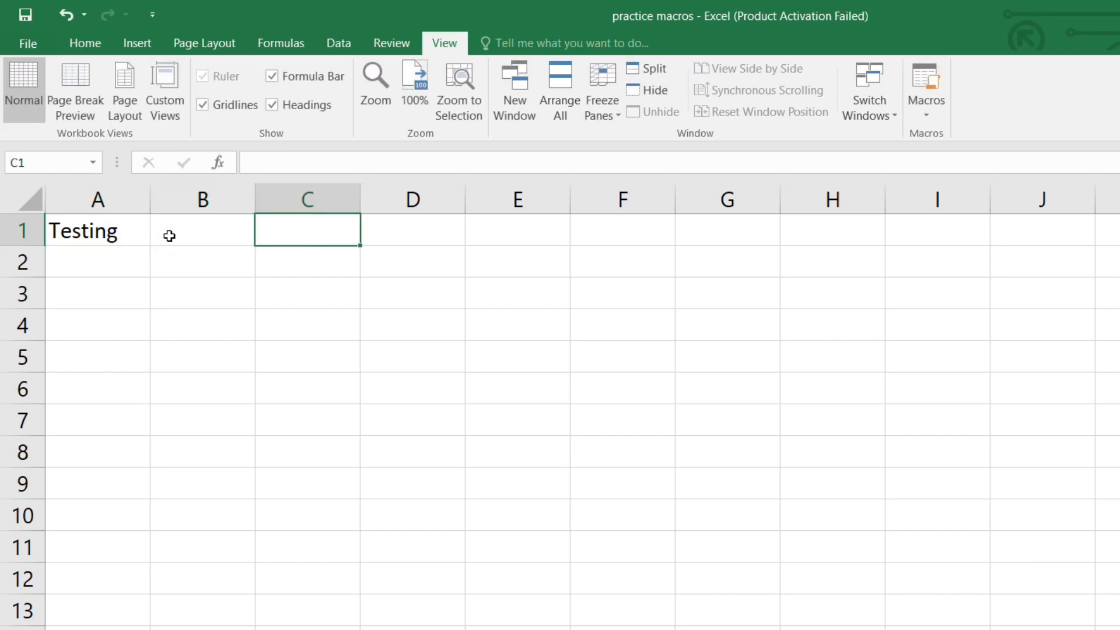
# Apply the Bad cell style to cell E1 and stop recording the macro
pyautogui.press('Right')
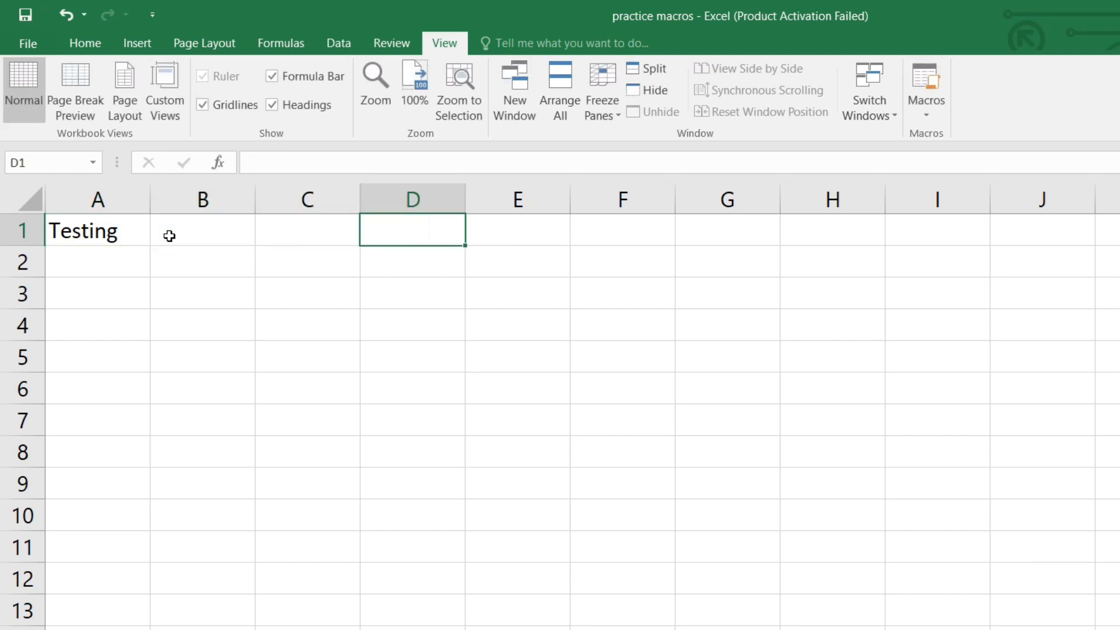
pyautogui.click(505, 233)
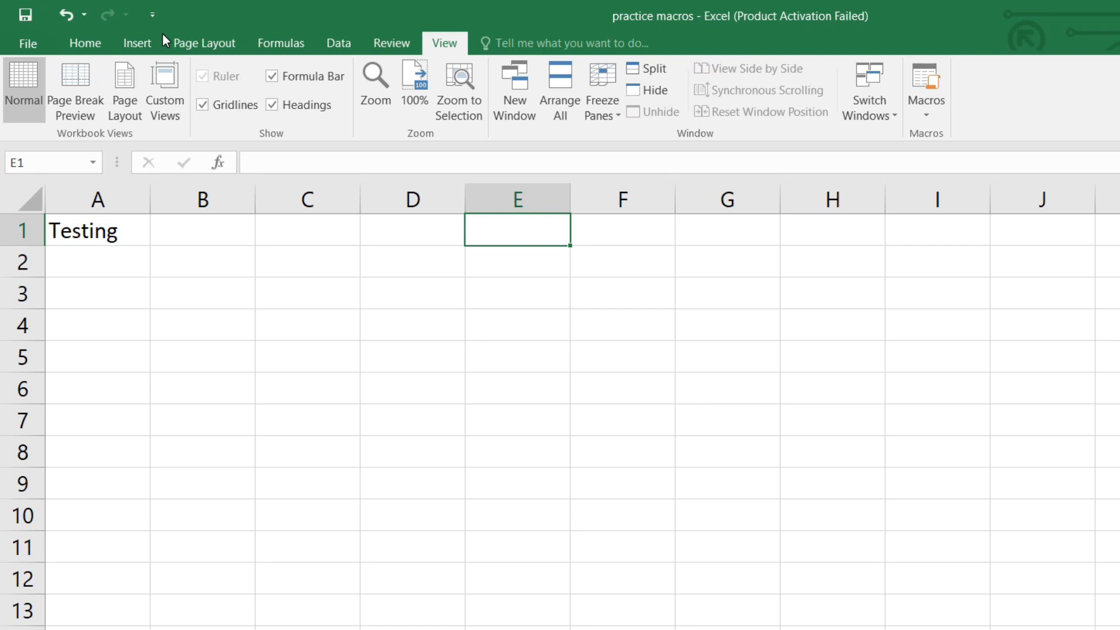
pyautogui.click(85, 43)
pyautogui.click(994, 76)
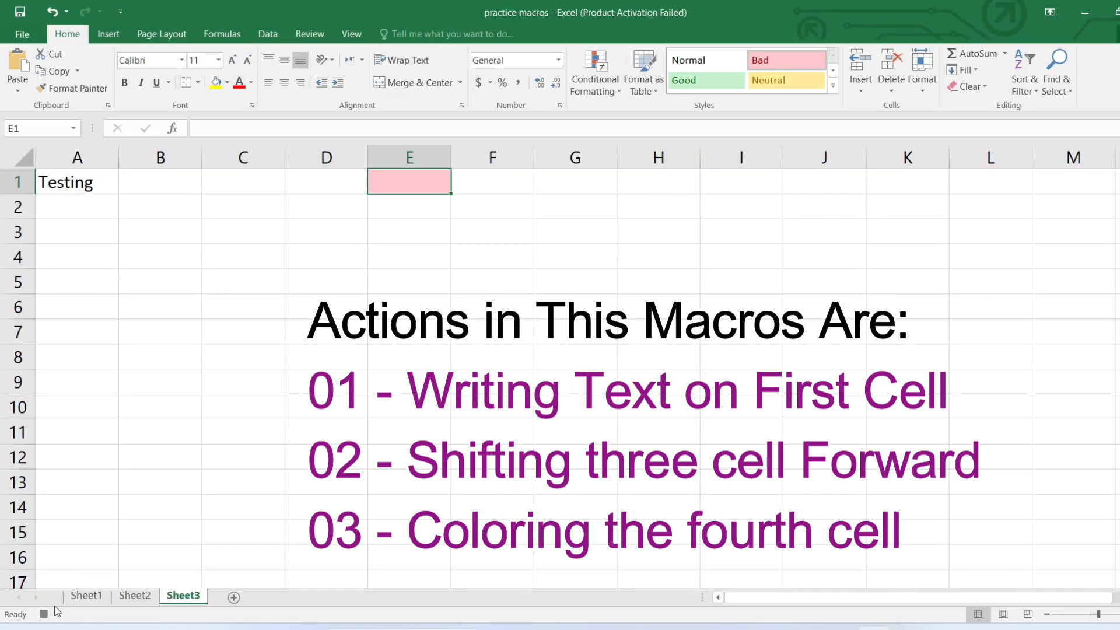
pyautogui.click(44, 613)
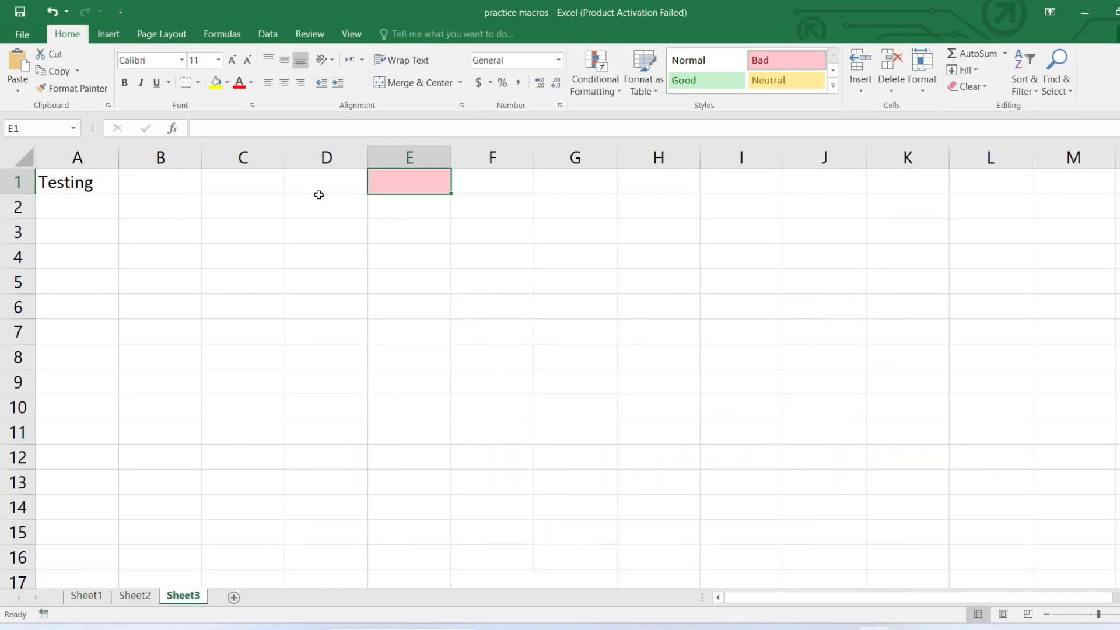
pyautogui.click(379, 221)
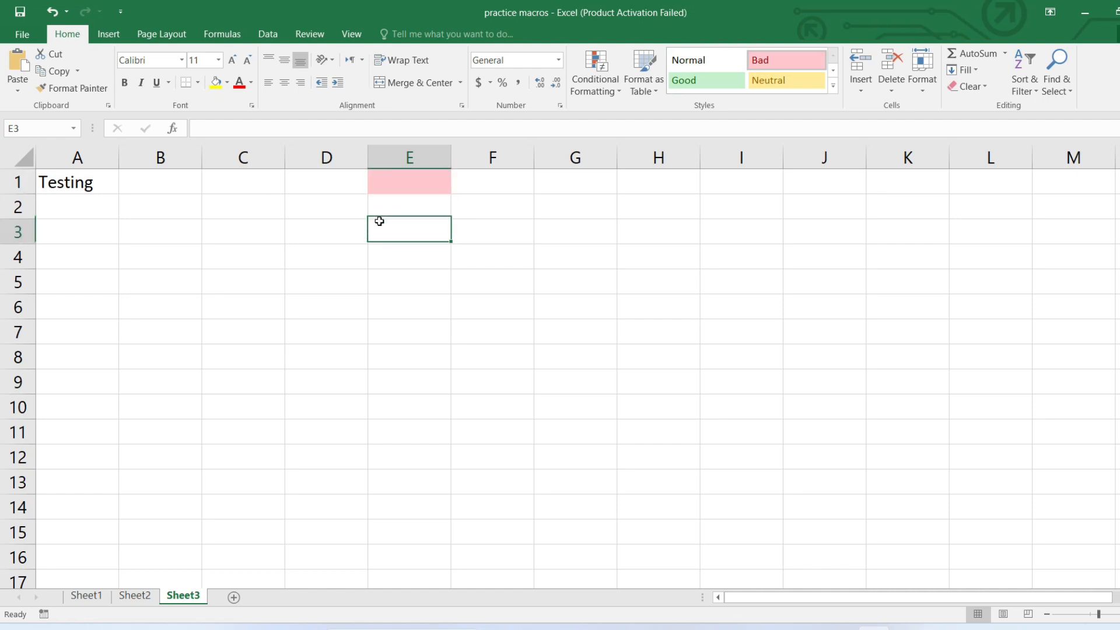
pyautogui.click(264, 217)
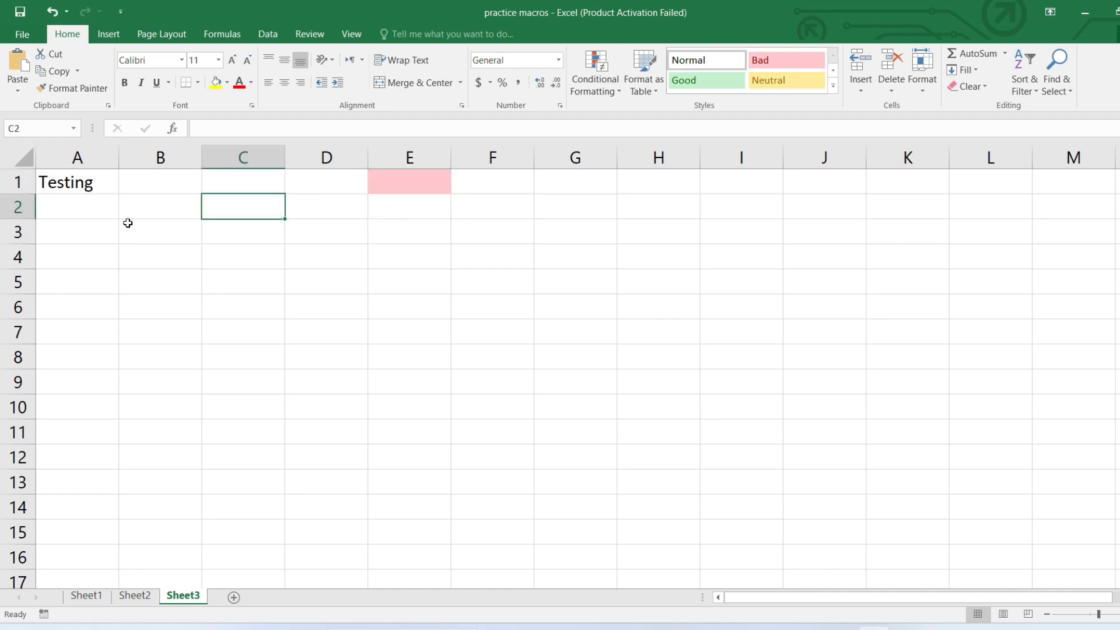
pyautogui.click(87, 182)
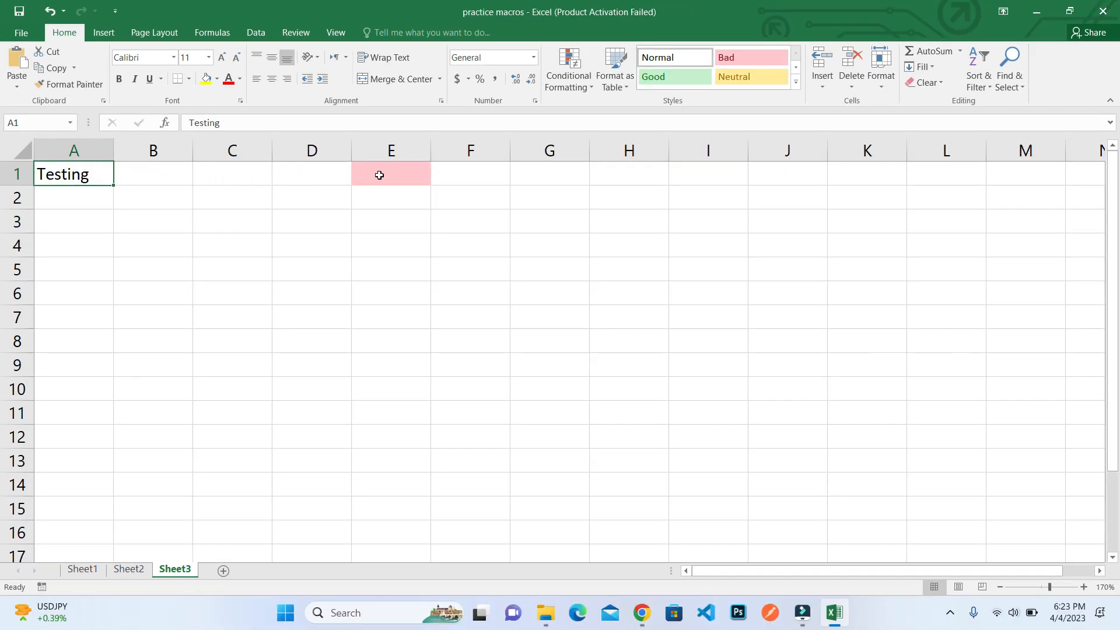
# Run the Test1 macro starting from cell F8 on Sheet3
pyautogui.click(477, 337)
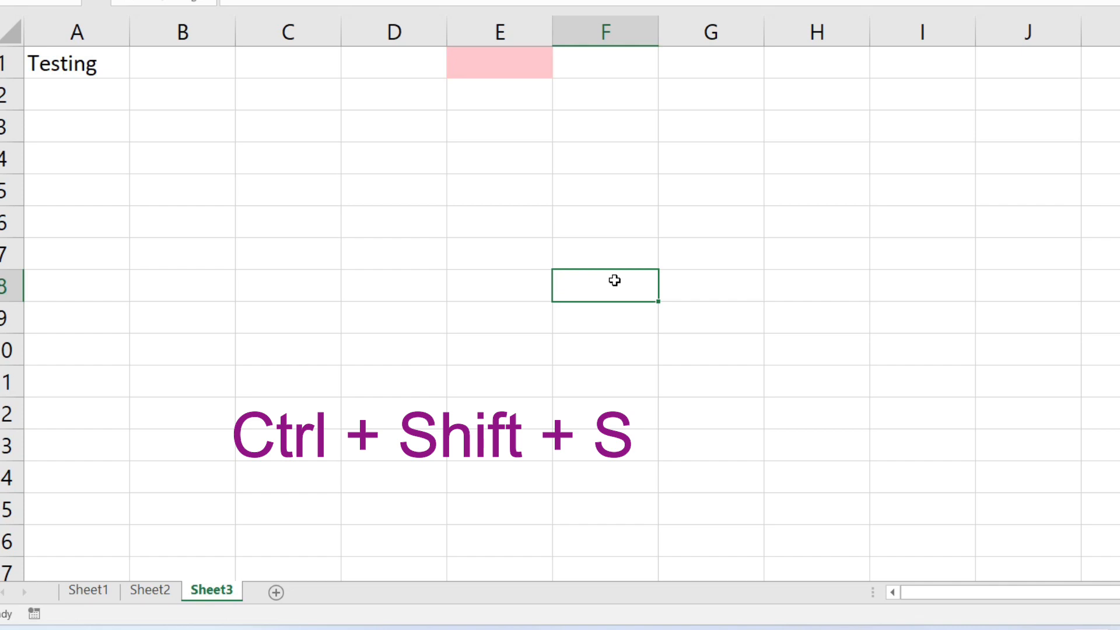
pyautogui.hotkey('ctrl', 'shift', 's')
pyautogui.click(616, 286)
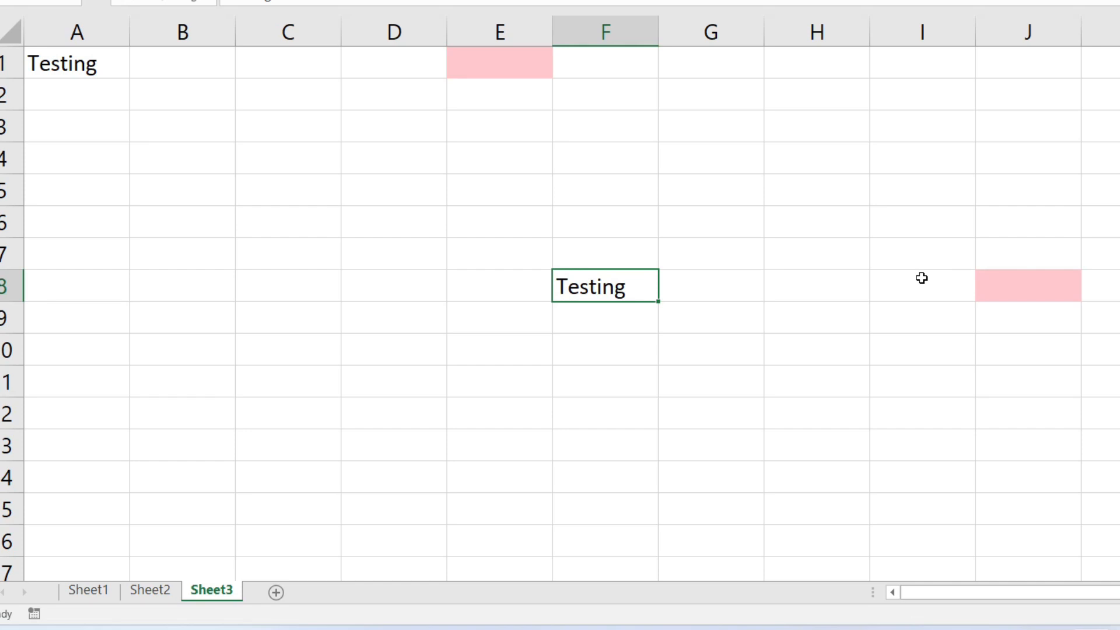
pyautogui.click(1015, 285)
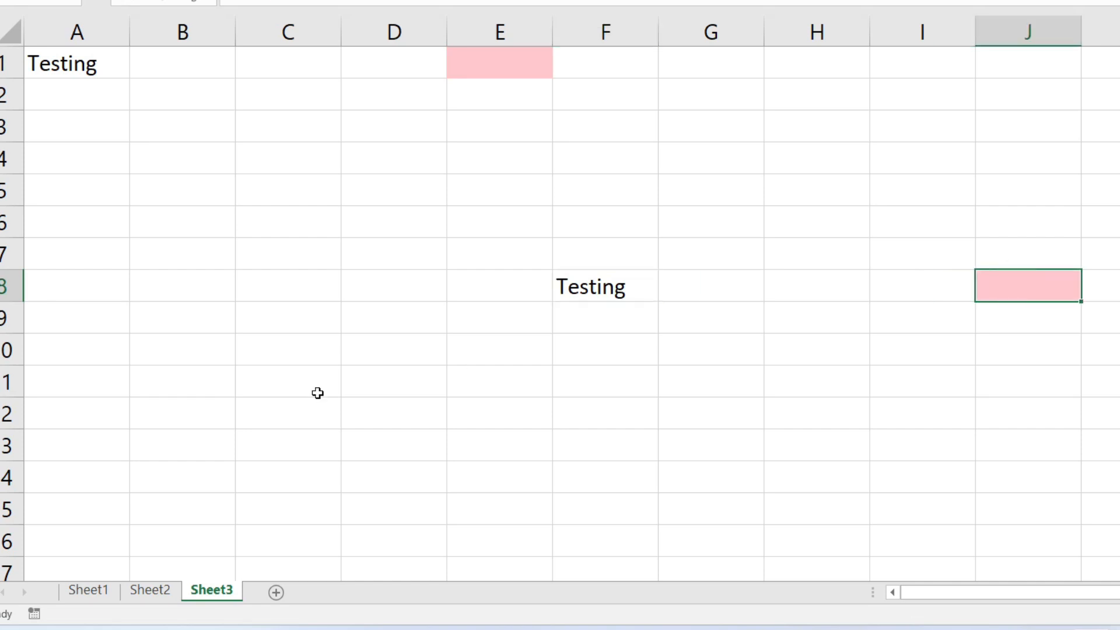
# Run the Test1 macro again, starting from cell A12
pyautogui.click(113, 416)
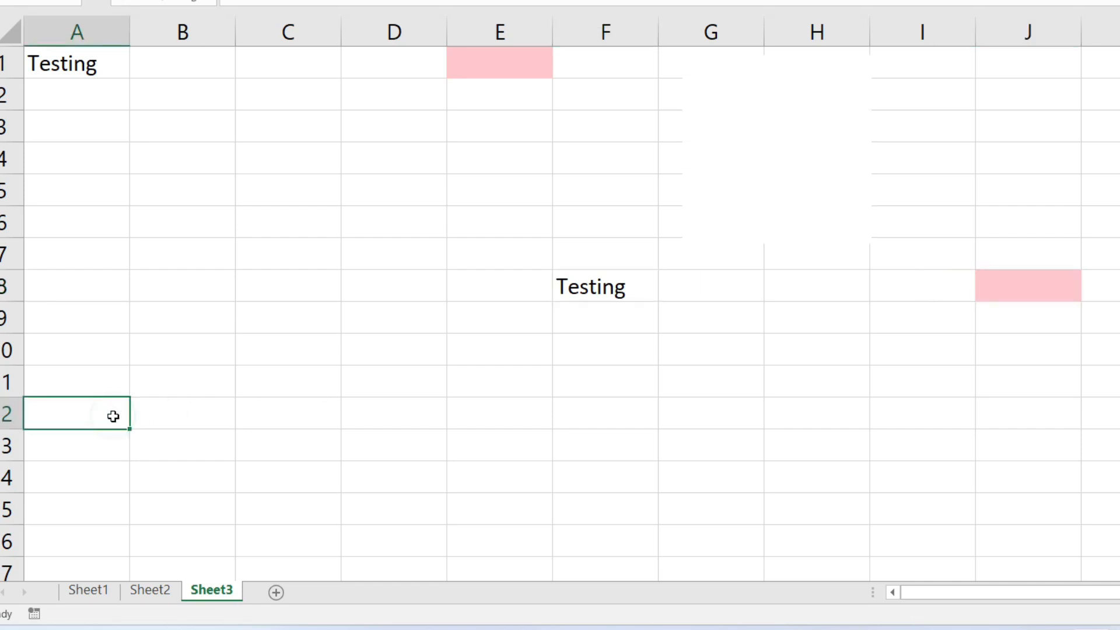
pyautogui.hotkey('ctrl', 'shift', 't')
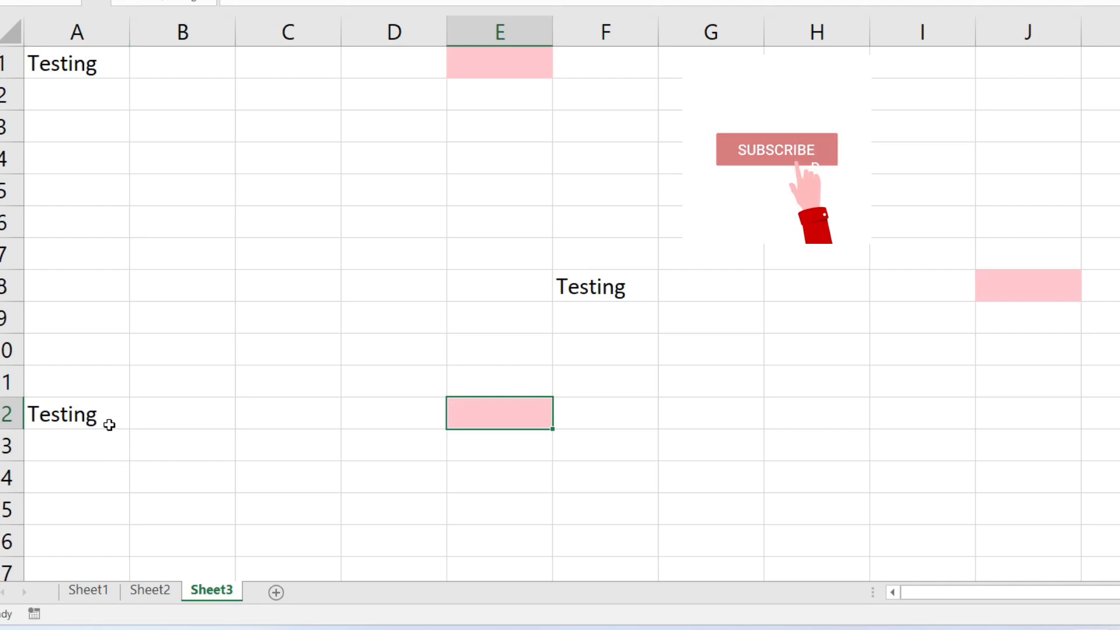
pyautogui.click(110, 424)
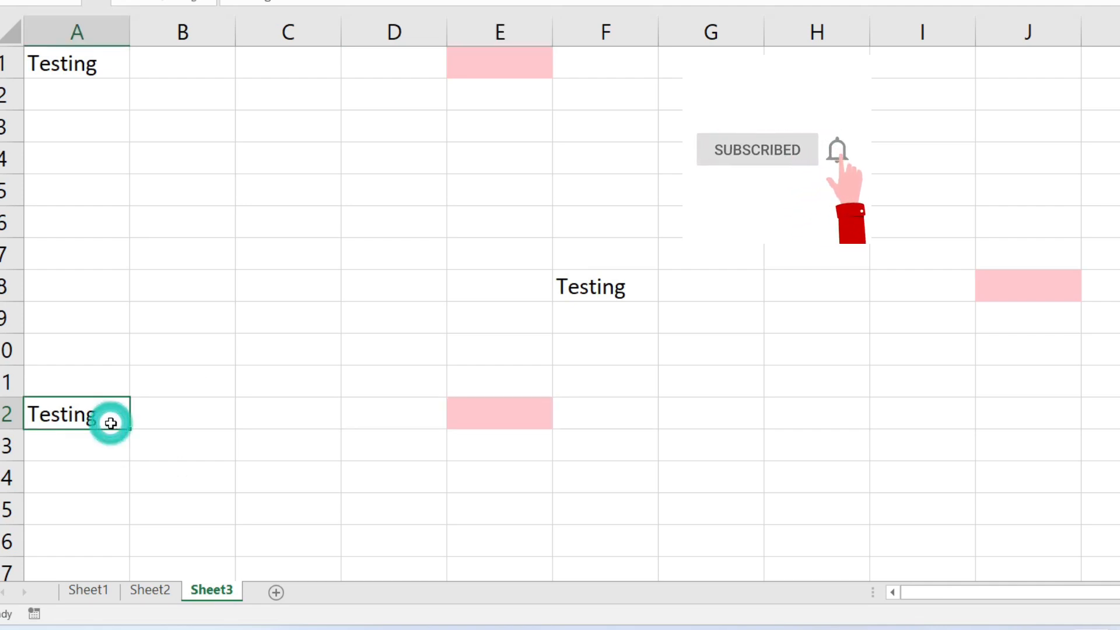